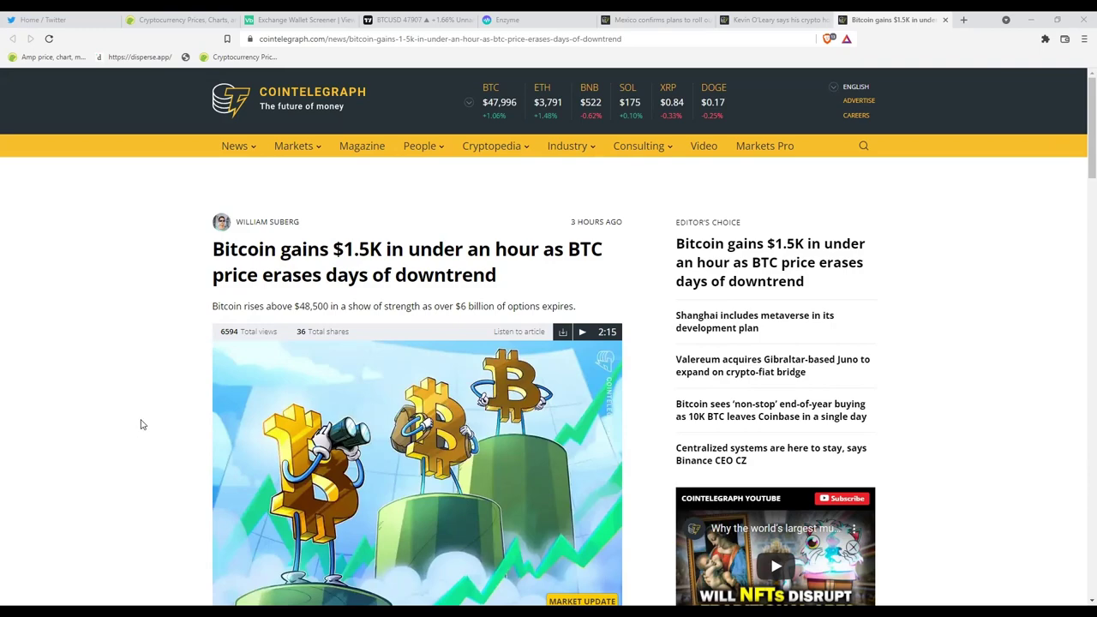
Read the article on Bitcoin's $1.5K gain, from its price chart through the options-expiry survey to the altcoin section
scroll(140, 421, down, 10)
scroll(262, 398, up, 3)
scroll(262, 399, down, 3)
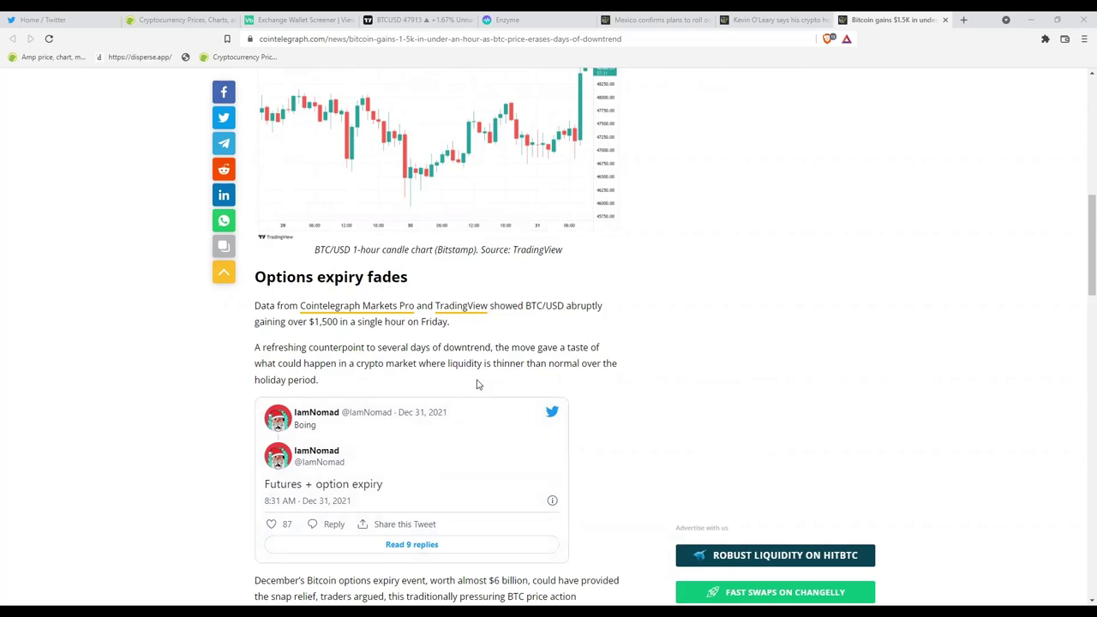
scroll(478, 384, down, 5)
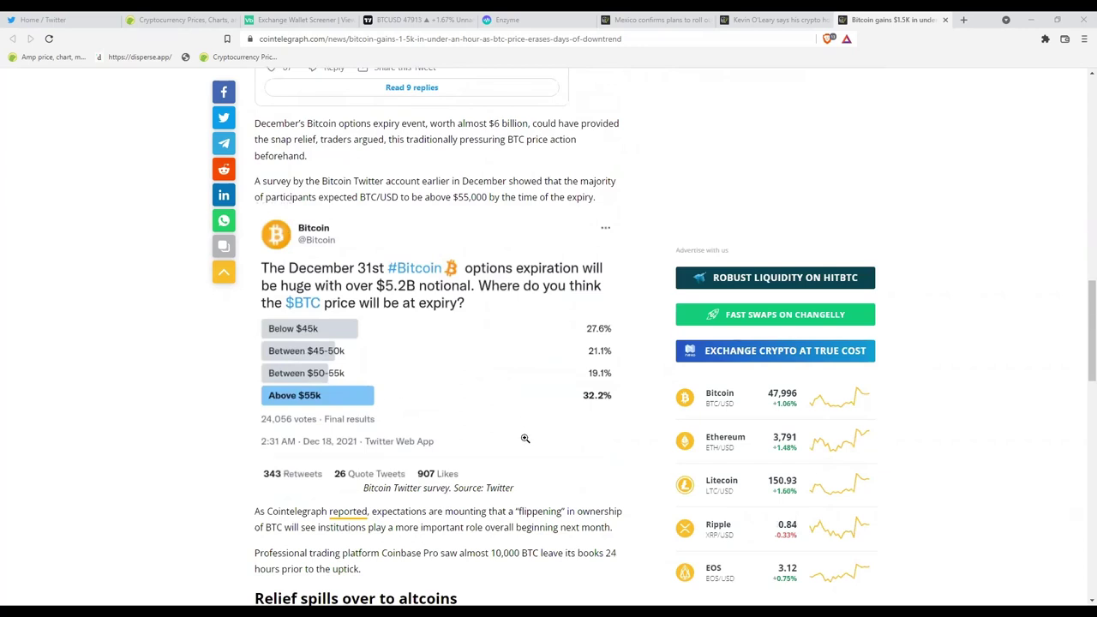
scroll(472, 537, down, 2)
scroll(472, 538, down, 1)
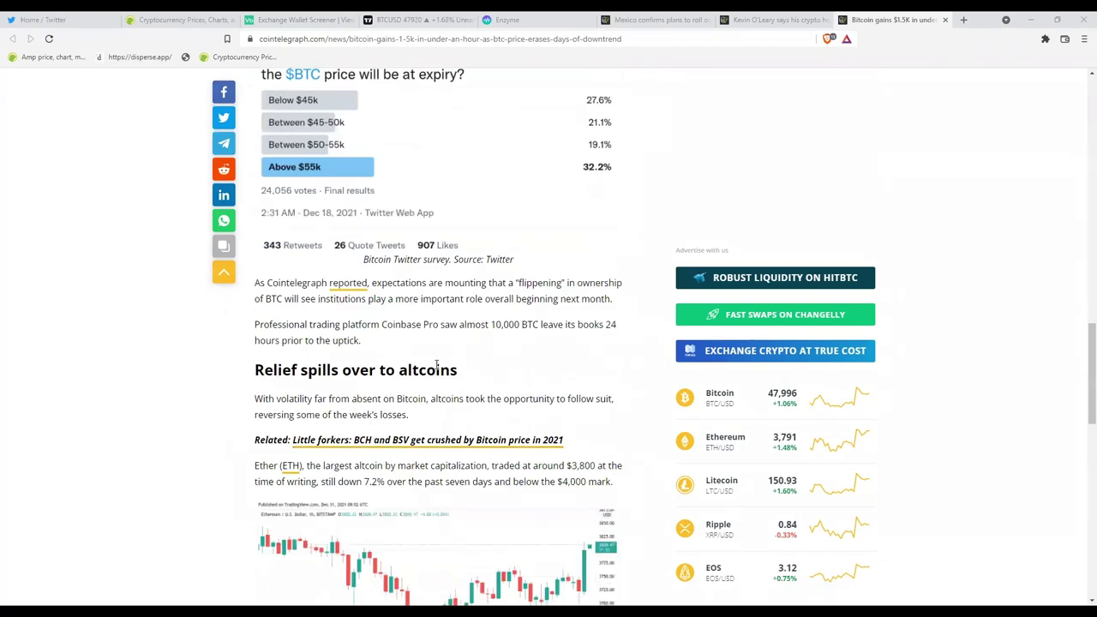
scroll(504, 374, down, 1)
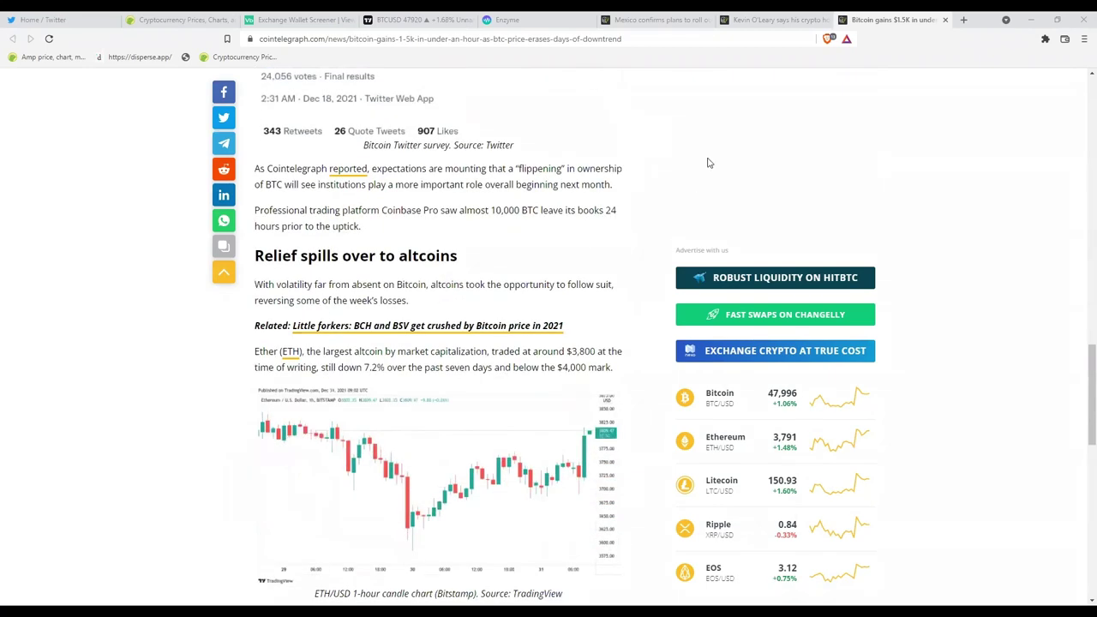
Review the article on Kevin O'Leary's crypto holdings, and bring up the one on Mexico's CBDC plans
click(767, 19)
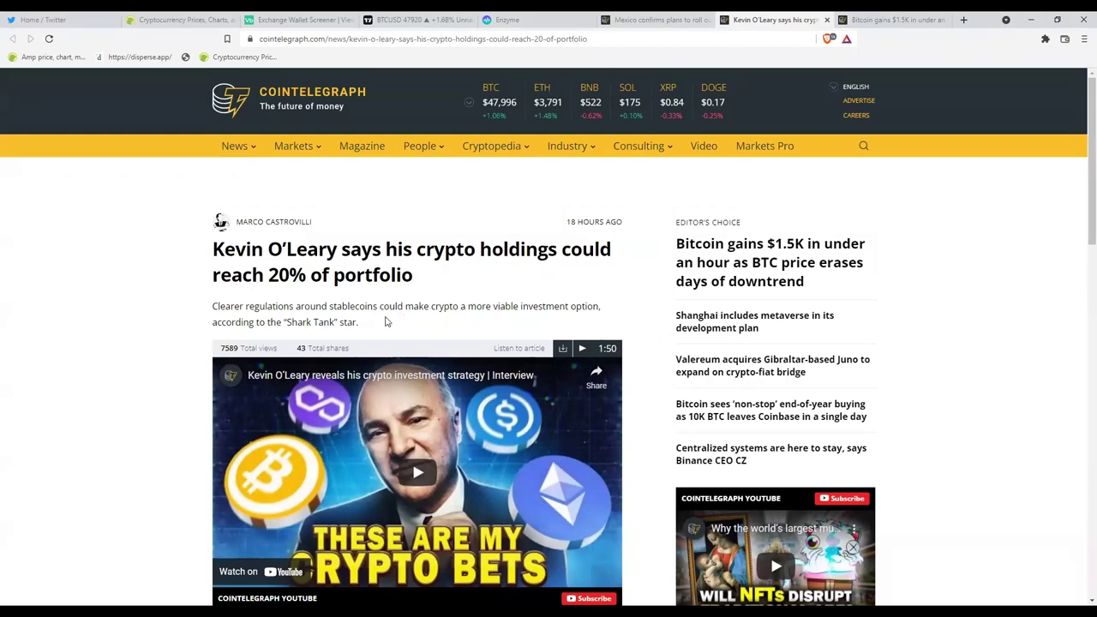
scroll(196, 412, down, 3)
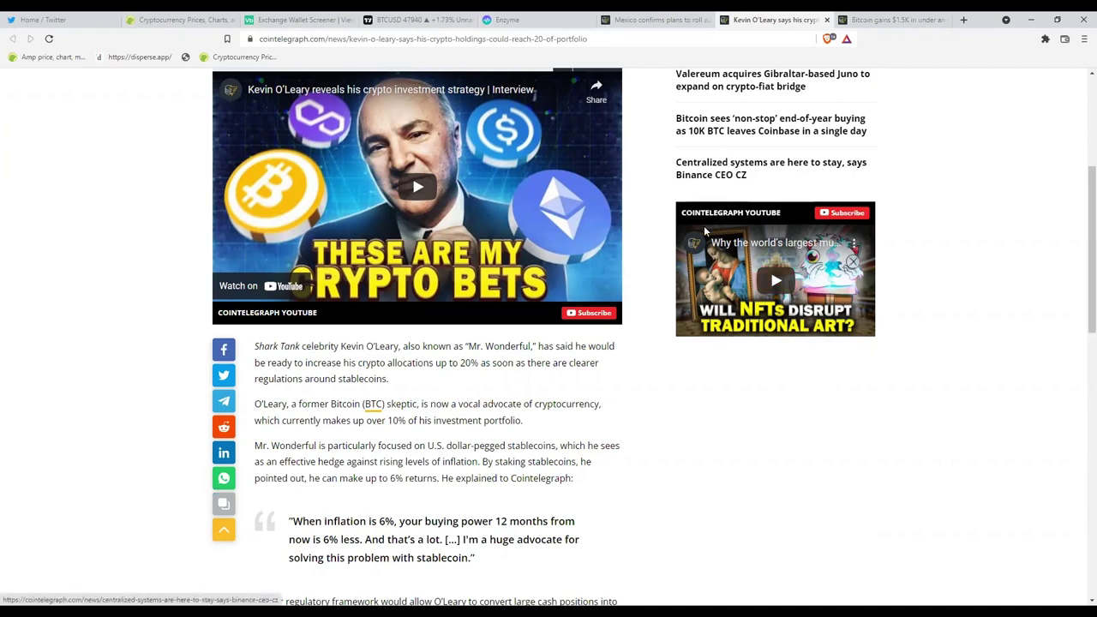
click(656, 25)
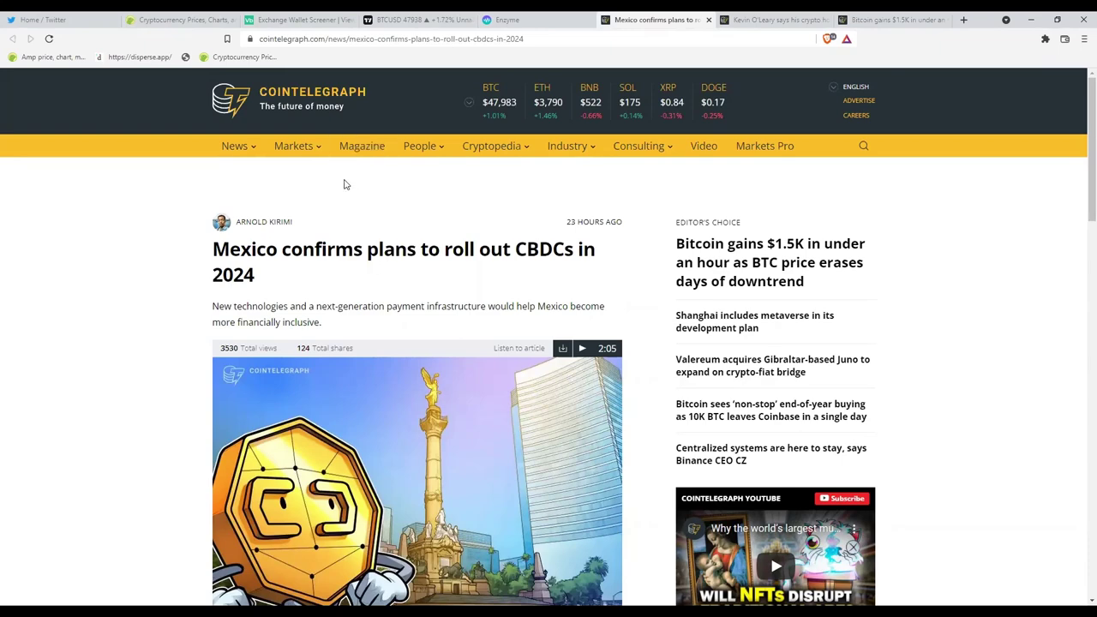
Switch to CoinGecko, refresh the coin prices, and rank the coins by highest 24-hour gain to examine the top performers
click(183, 19)
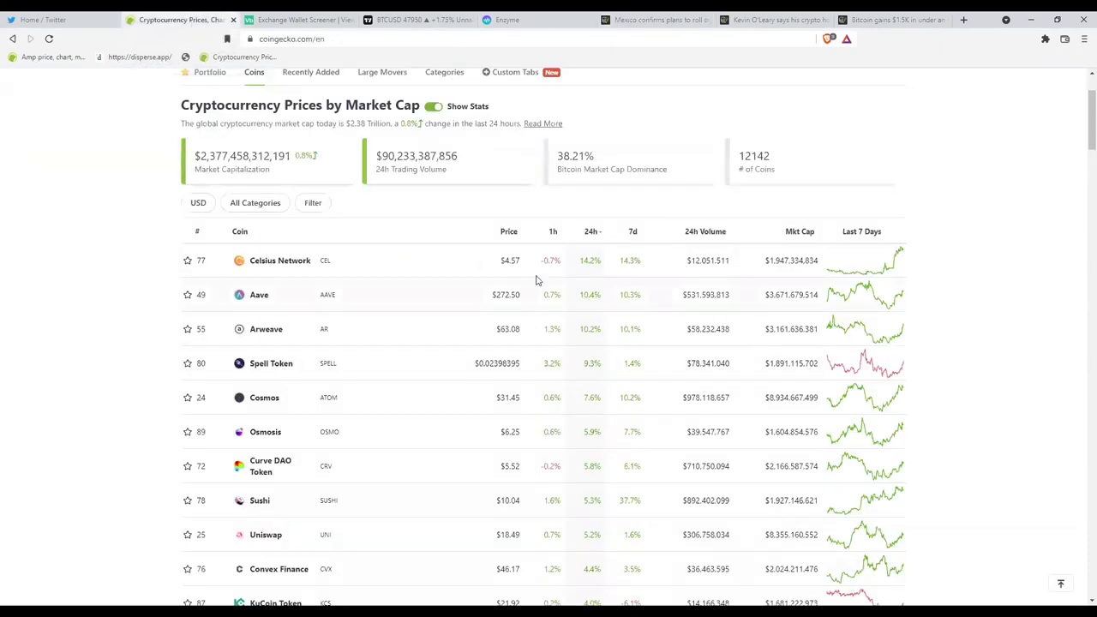
click(49, 38)
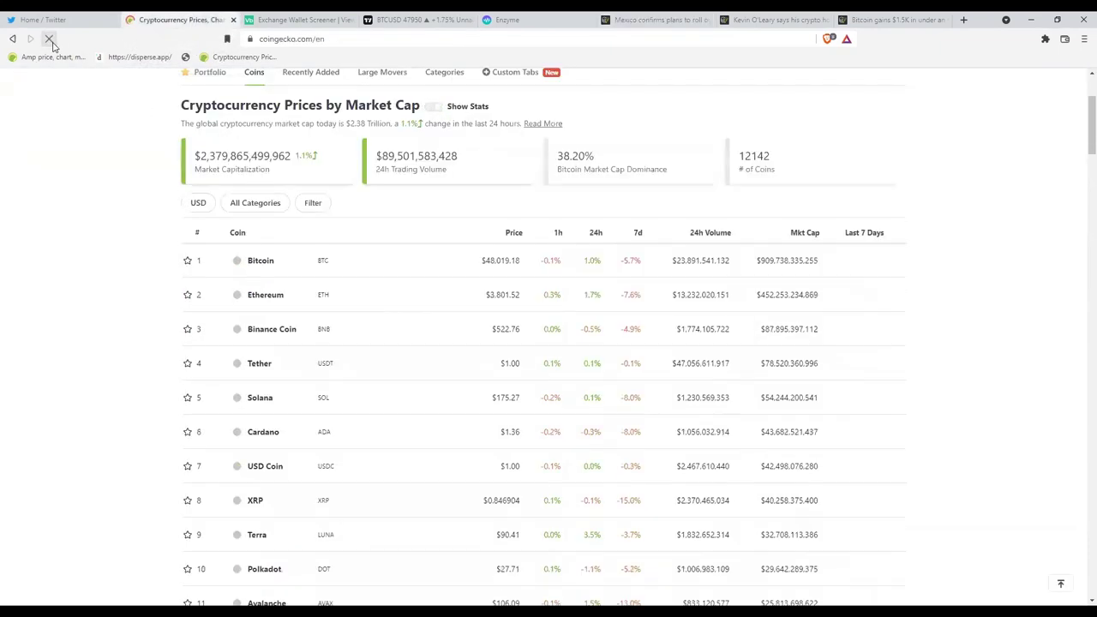
click(589, 233)
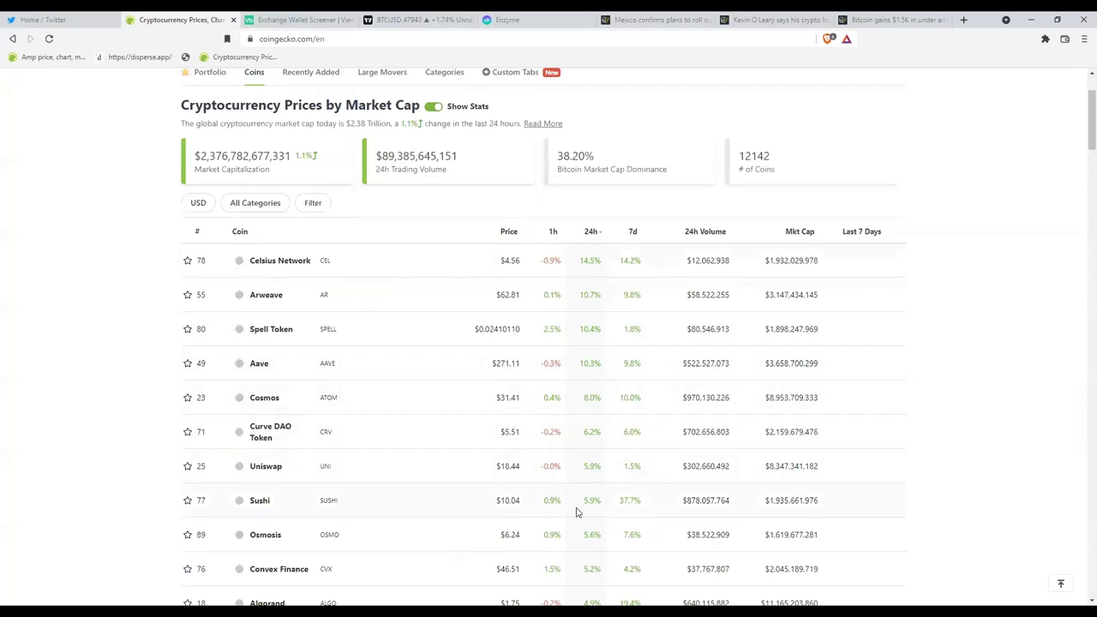
scroll(617, 523, down, 1)
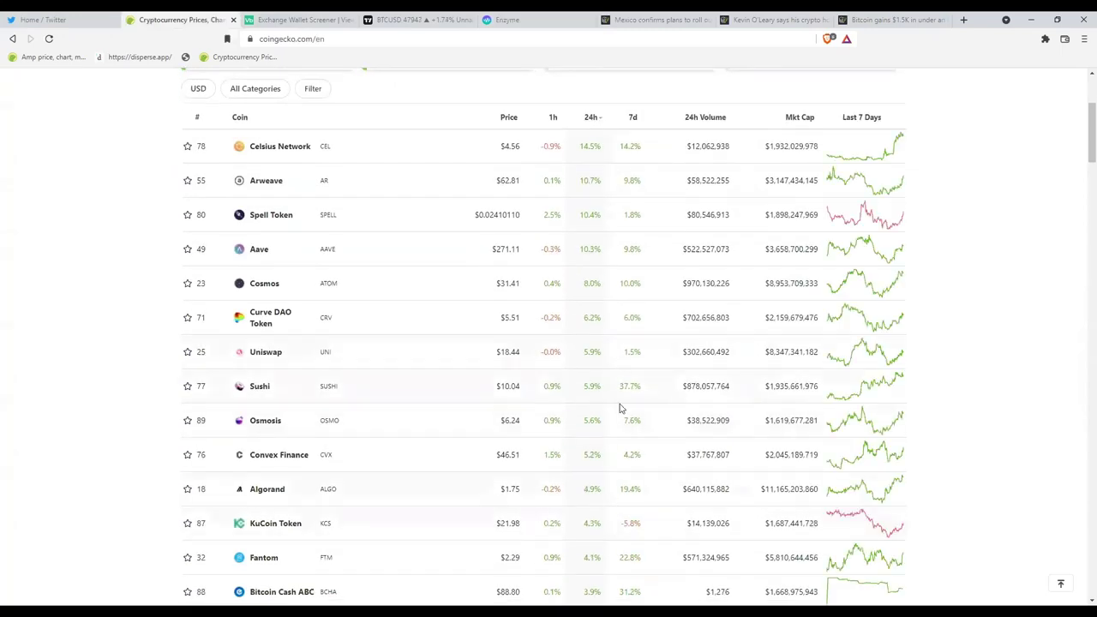
Reverse the 24-hour ranking and examine the coins with the largest losses
scroll(587, 525, up, 2)
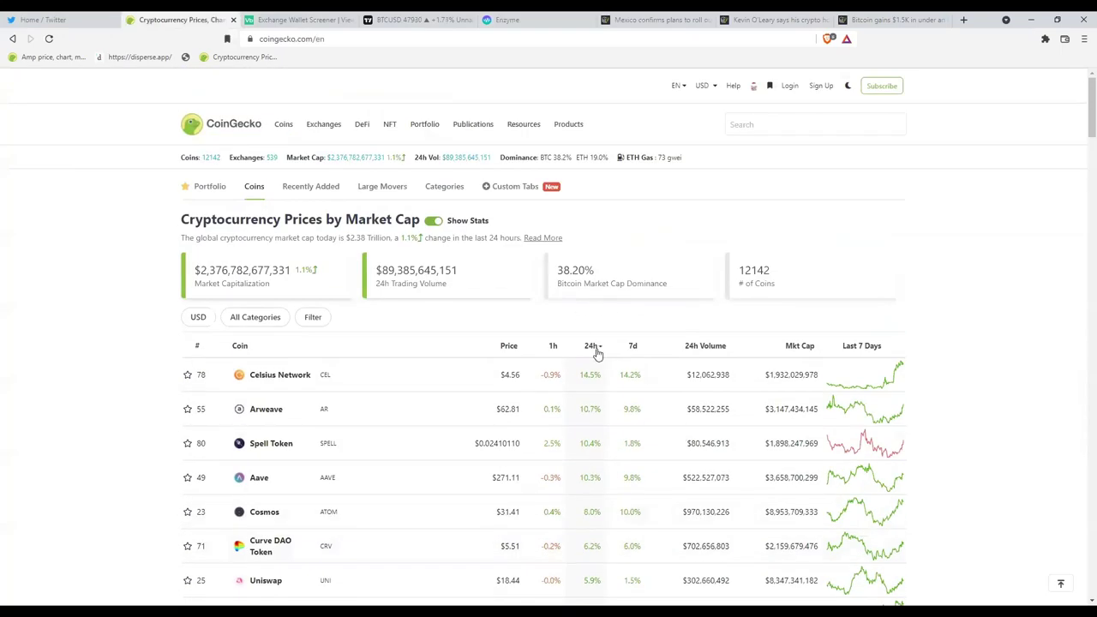
click(591, 345)
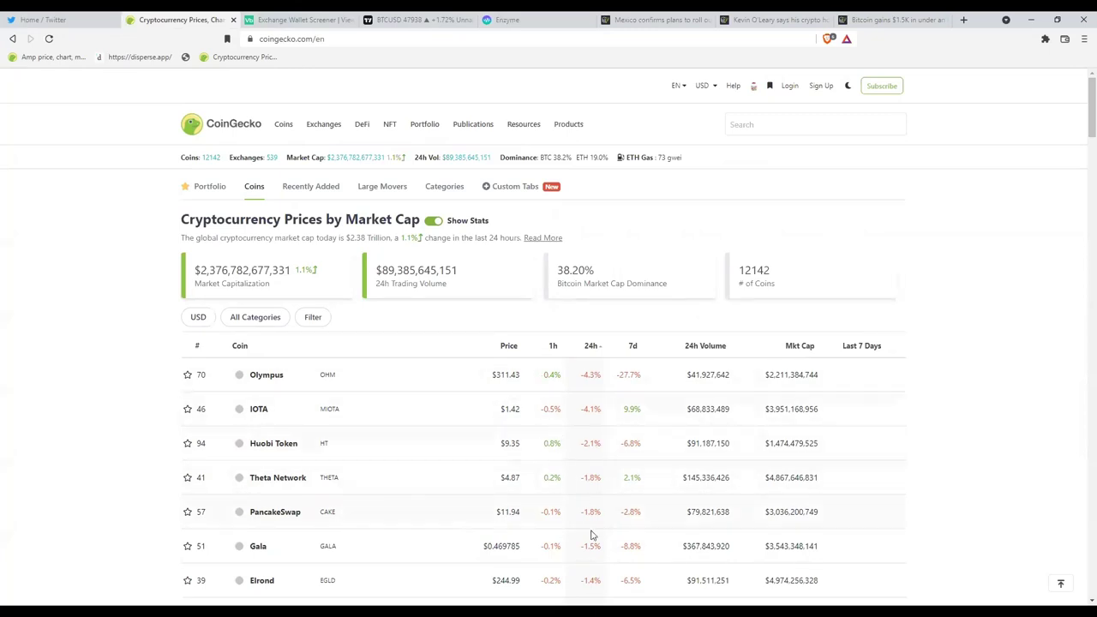
scroll(591, 536, down, 3)
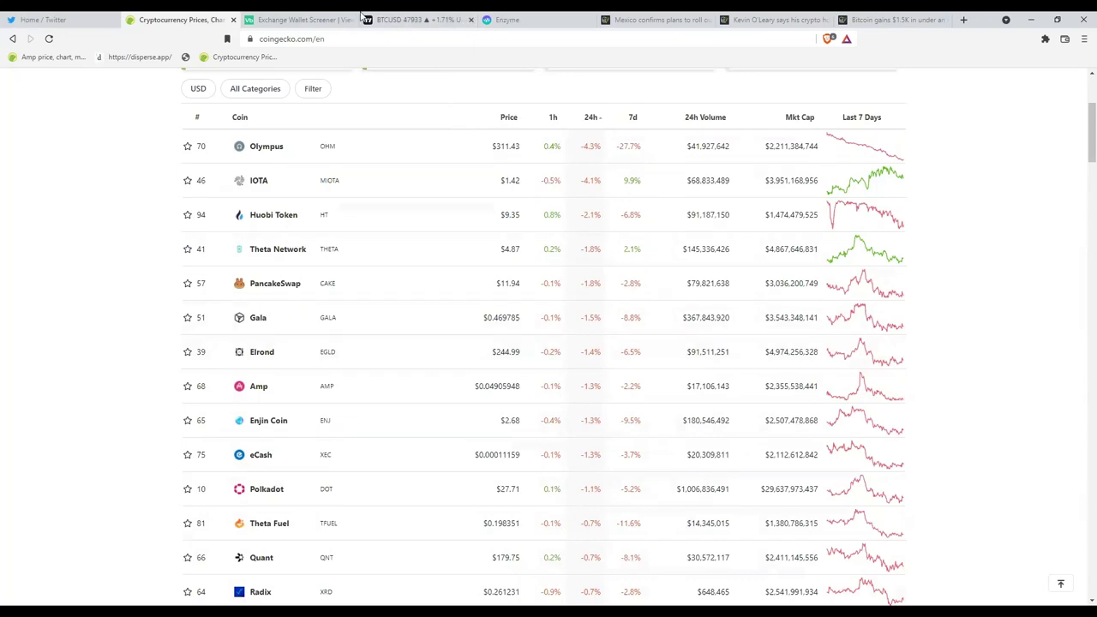
Switch to ViewBase, reload the Exchange Wallet Screener, and examine the one-day exchange balance changes across the listed coins
click(300, 19)
scroll(445, 344, up, 1)
click(48, 38)
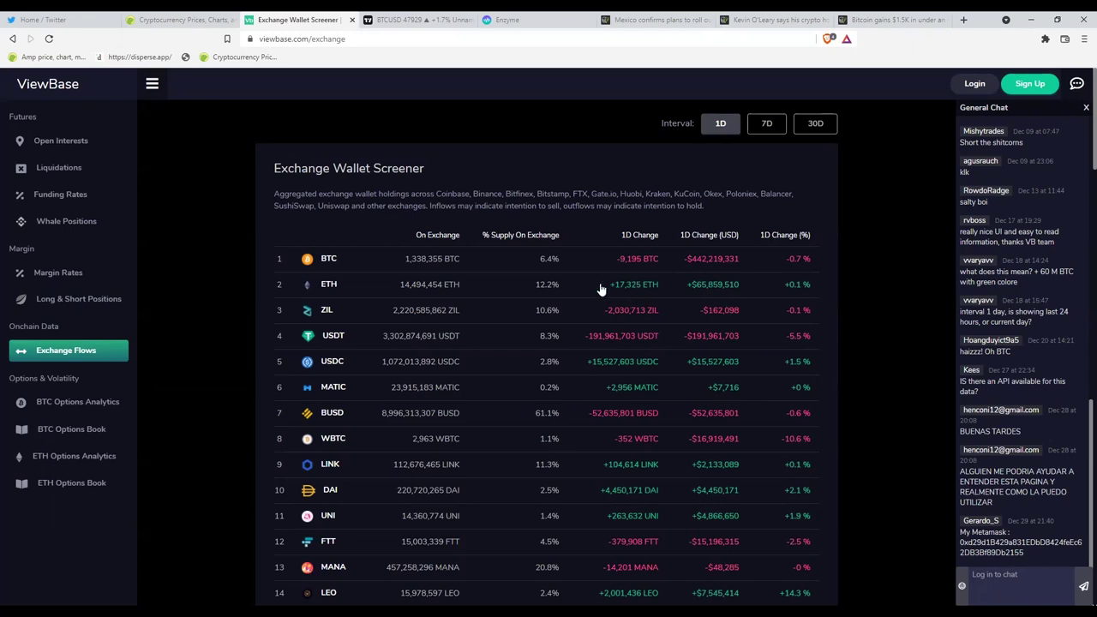
scroll(668, 445, down, 1)
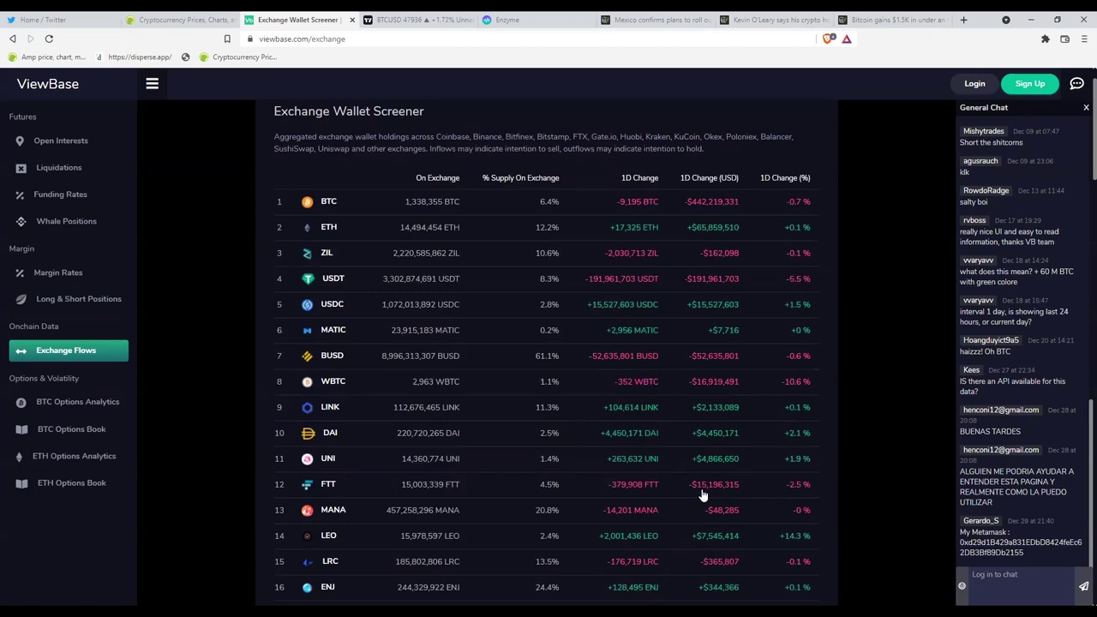
scroll(711, 507, down, 1)
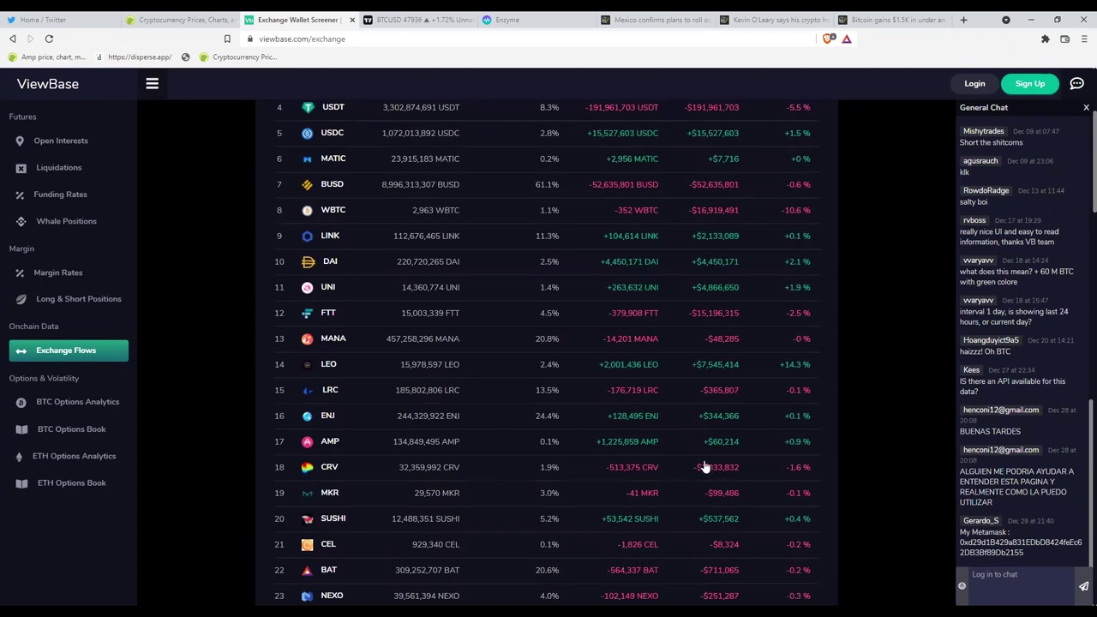
scroll(699, 483, down, 1)
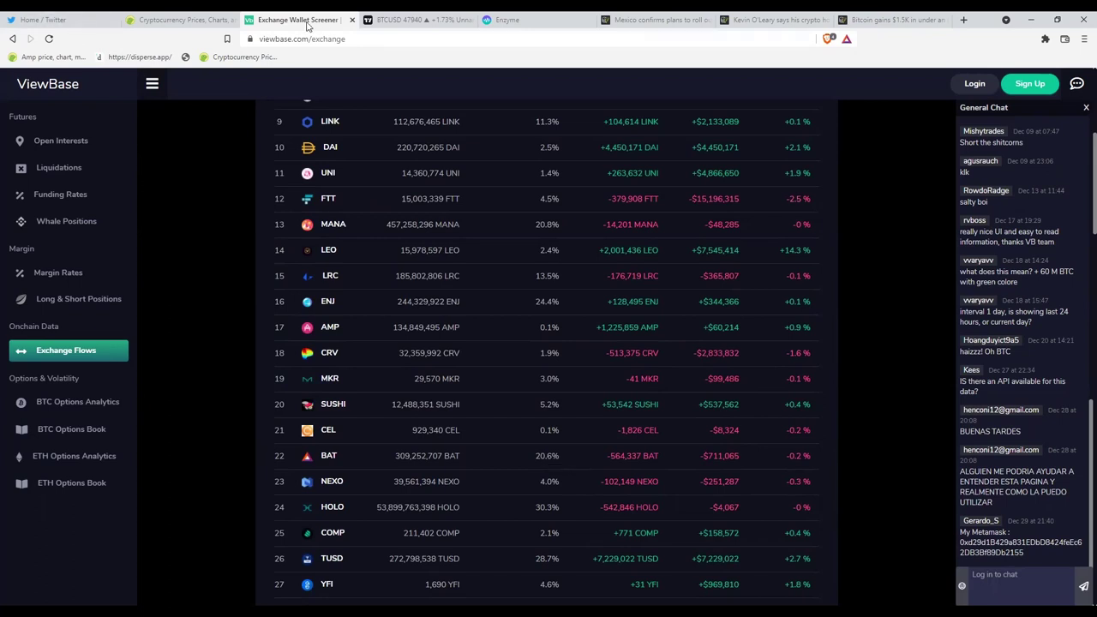
On TradingView's BTCUSD chart, draw a descending trend line from the 11 Nov '21 peak near 69175 to about 40600 on 9 Jan '22
click(420, 18)
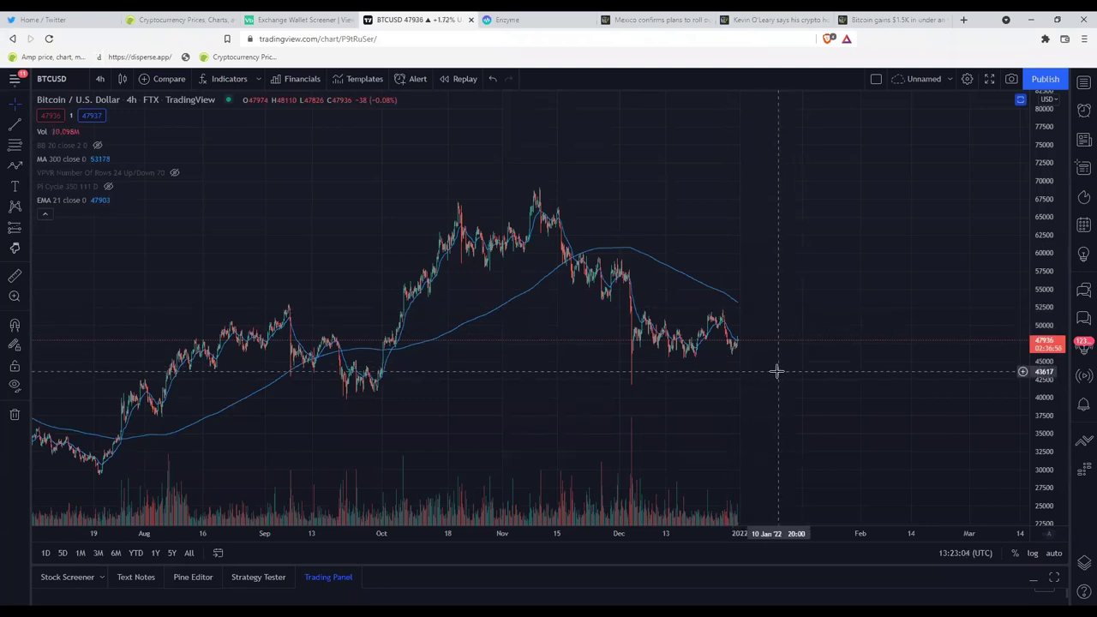
scroll(770, 373, up, 2)
scroll(719, 404, up, 2)
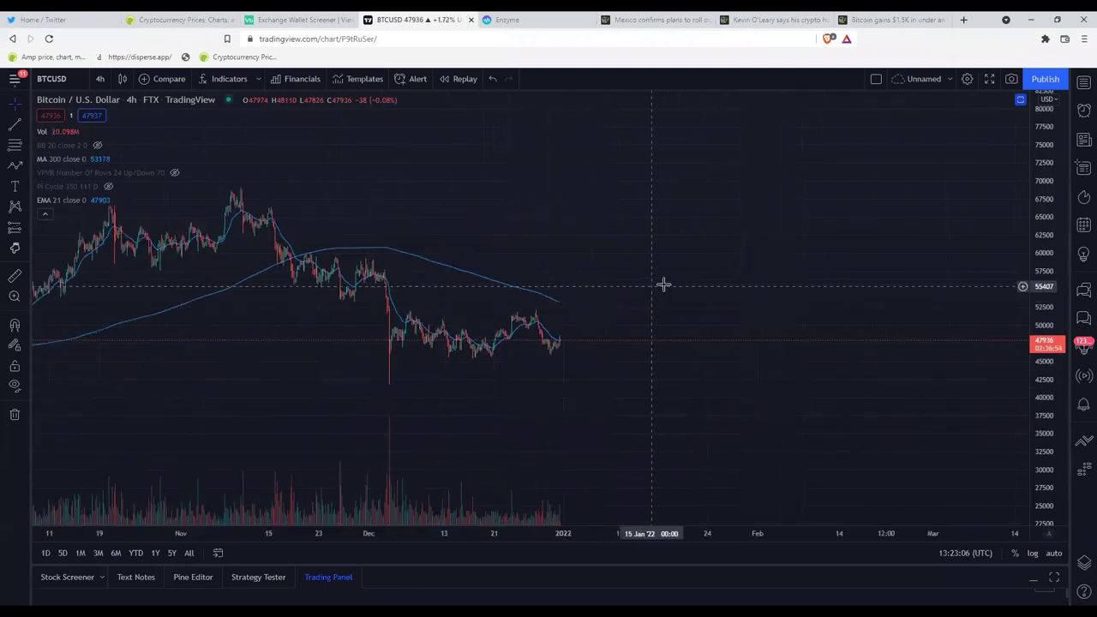
scroll(728, 304, left, 3)
click(15, 126)
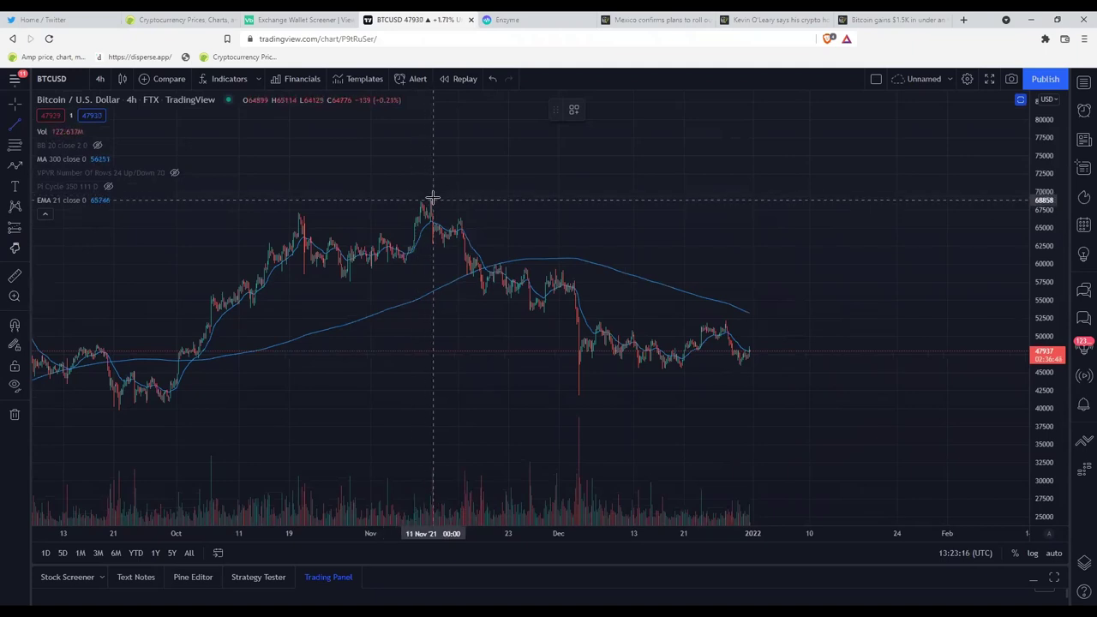
click(433, 200)
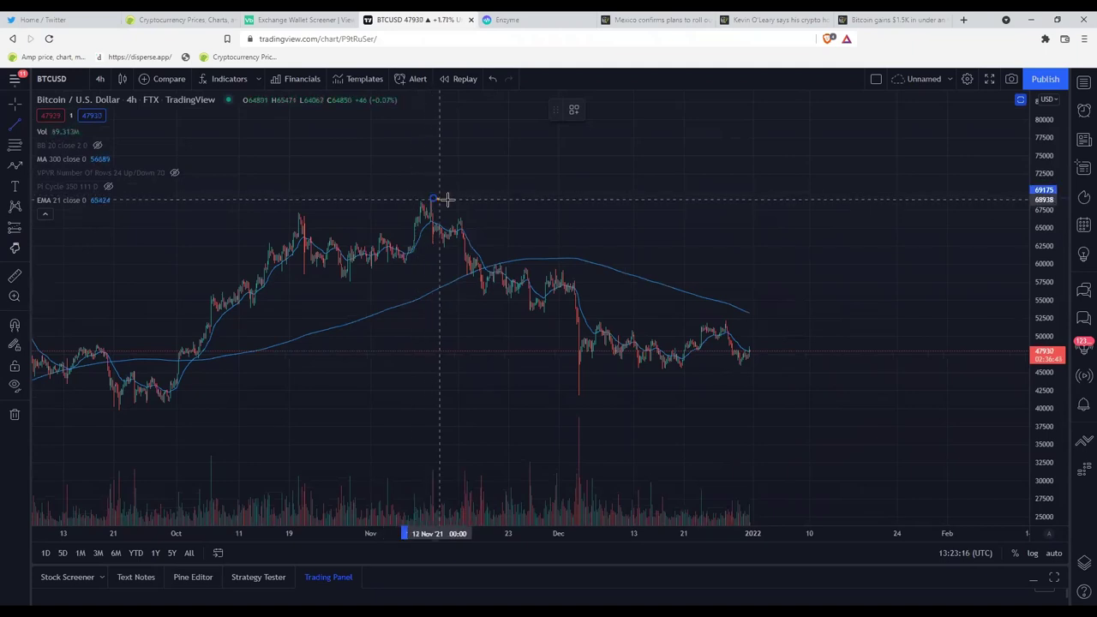
click(805, 403)
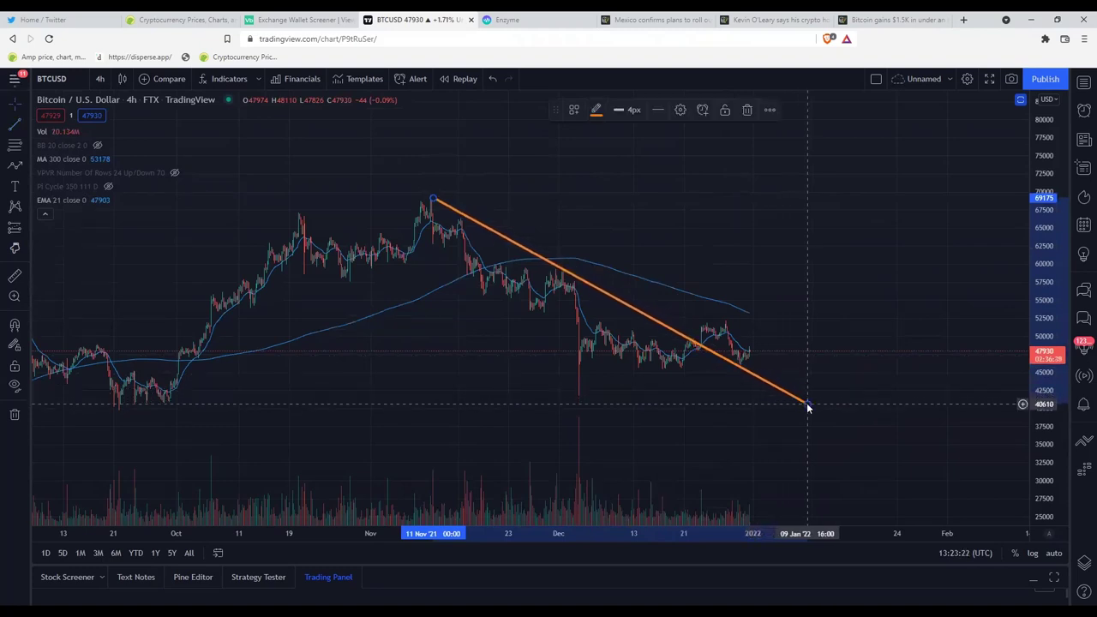
Draw a parallel lower channel line under the price from about 62924 on 6 Nov '21 to about 30561 on 11 Jan '22
click(15, 123)
click(428, 240)
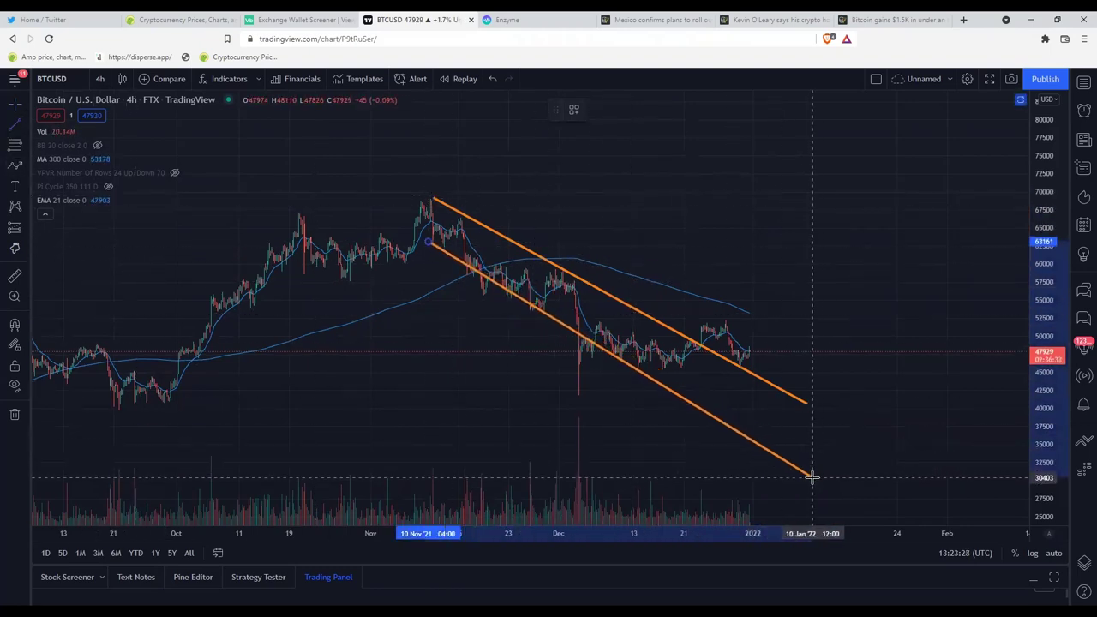
click(816, 477)
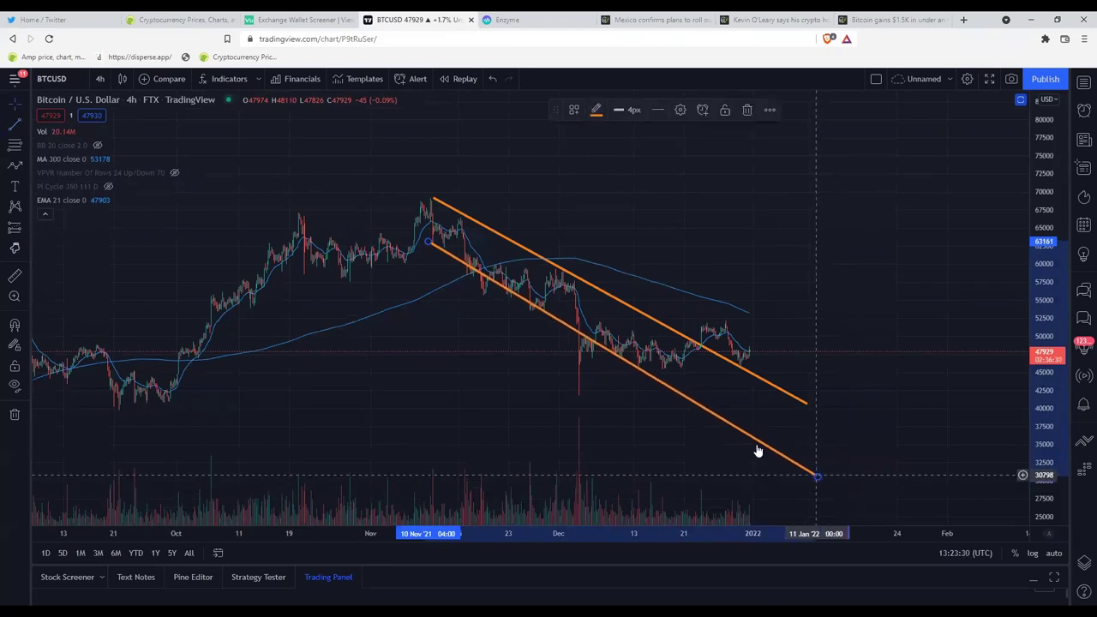
drag(426, 246, 405, 246)
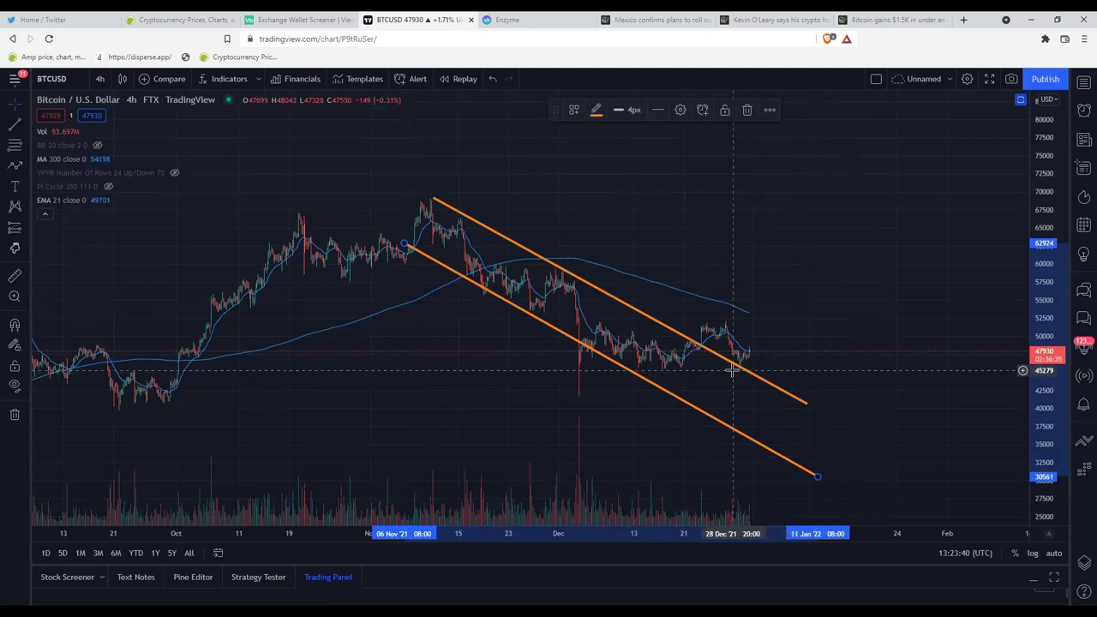
Draw a trend line along the autumn rally between about 62679 on 7 Nov '21 and about 39905 on 26 Sep '21
drag(1052, 391, 901, 417)
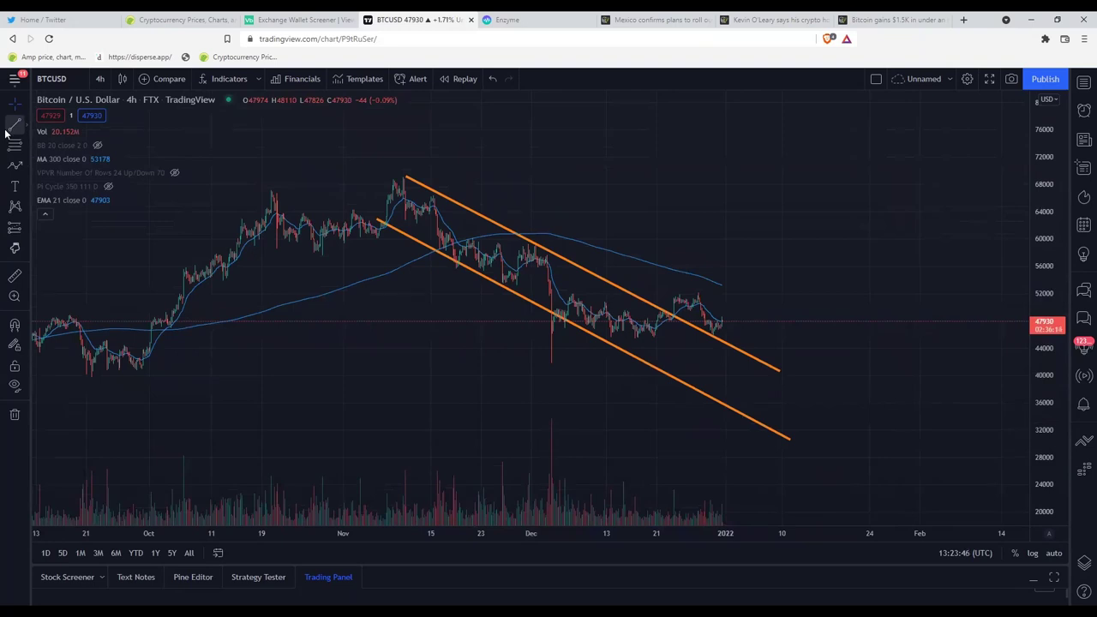
scroll(372, 387, down, 3)
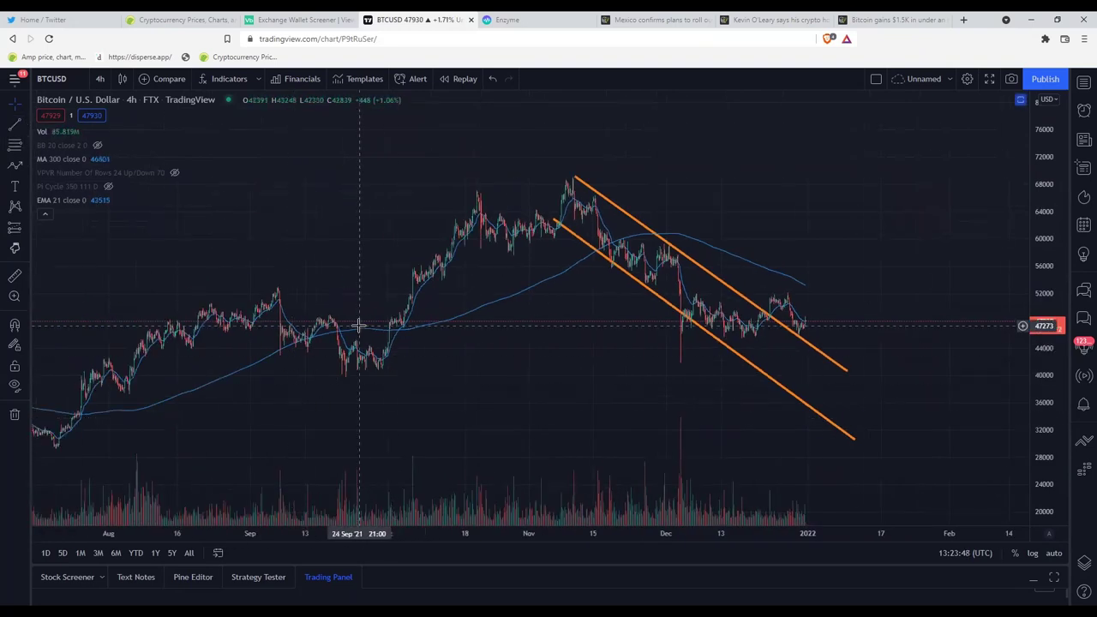
click(15, 125)
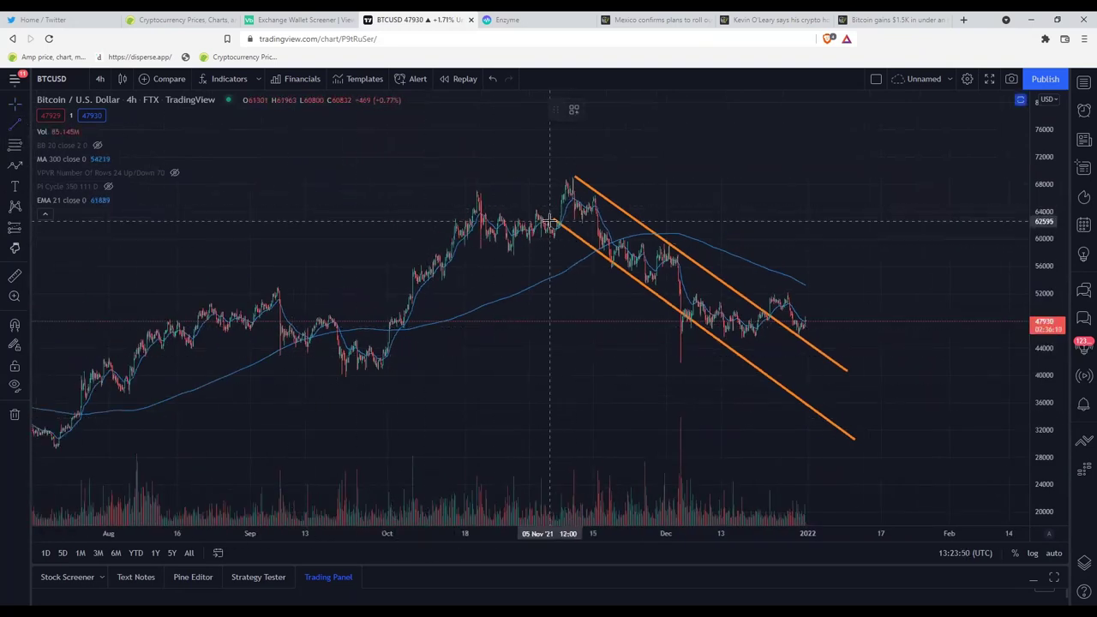
click(555, 222)
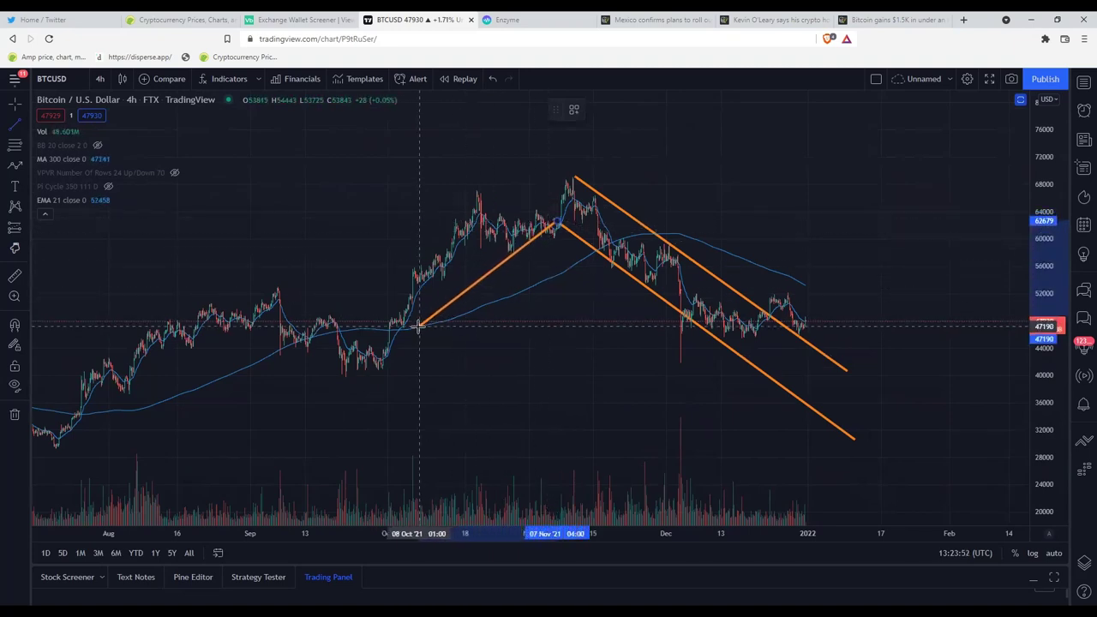
click(371, 375)
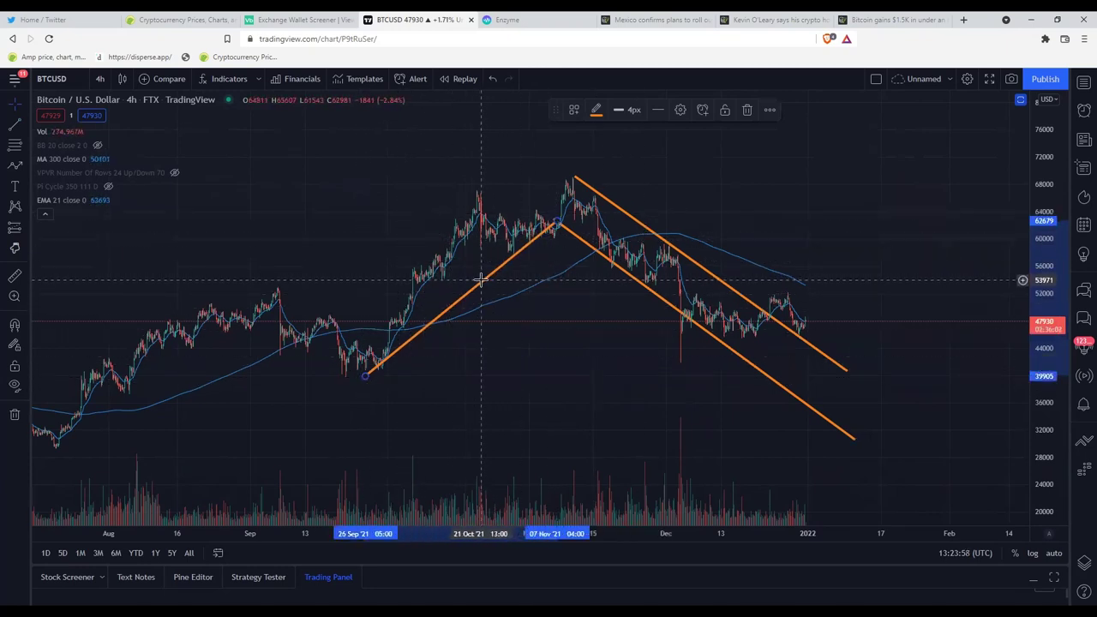
Move the rising trend line to project upward from the late-December low near 46000 to about 68000 in February '22
drag(481, 288, 910, 241)
drag(962, 300, 906, 306)
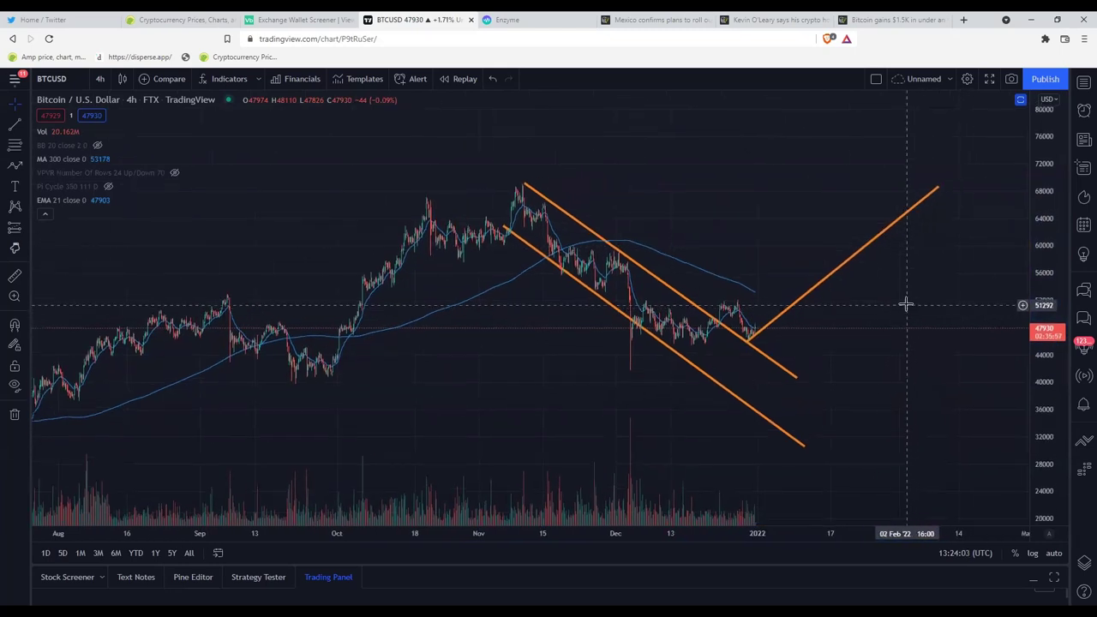
click(812, 296)
drag(811, 296, 808, 292)
click(857, 269)
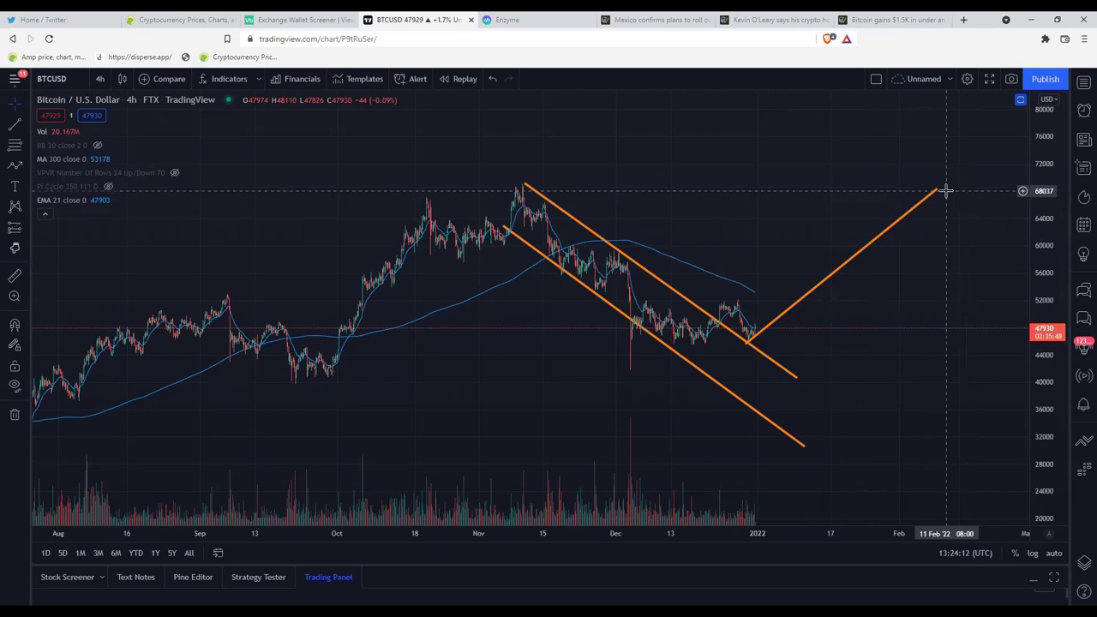
drag(948, 183, 846, 282)
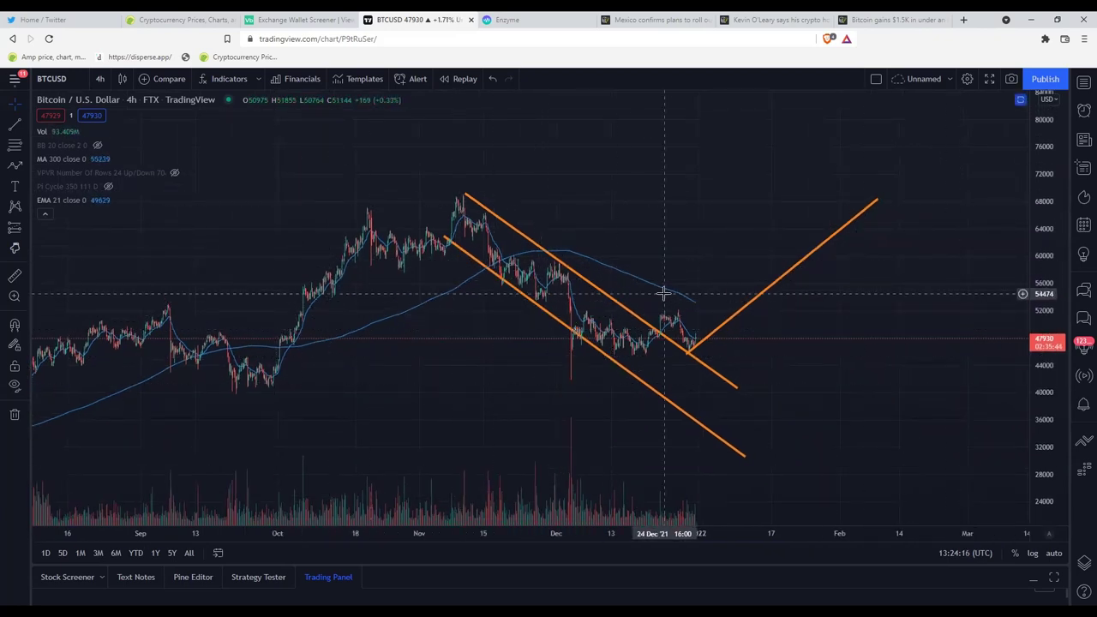
scroll(522, 417, up, 3)
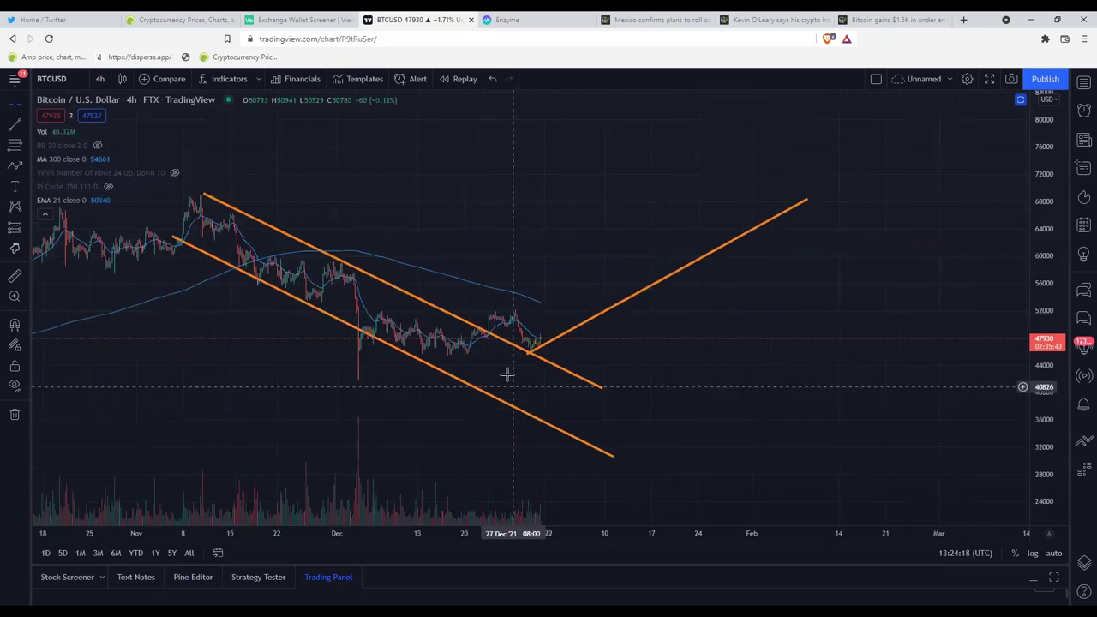
Restore the indicator panes below the Bitcoin price chart and switch the chart to the 1-hour interval
scroll(568, 385, up, 2)
drag(568, 384, 800, 335)
drag(1052, 397, 828, 294)
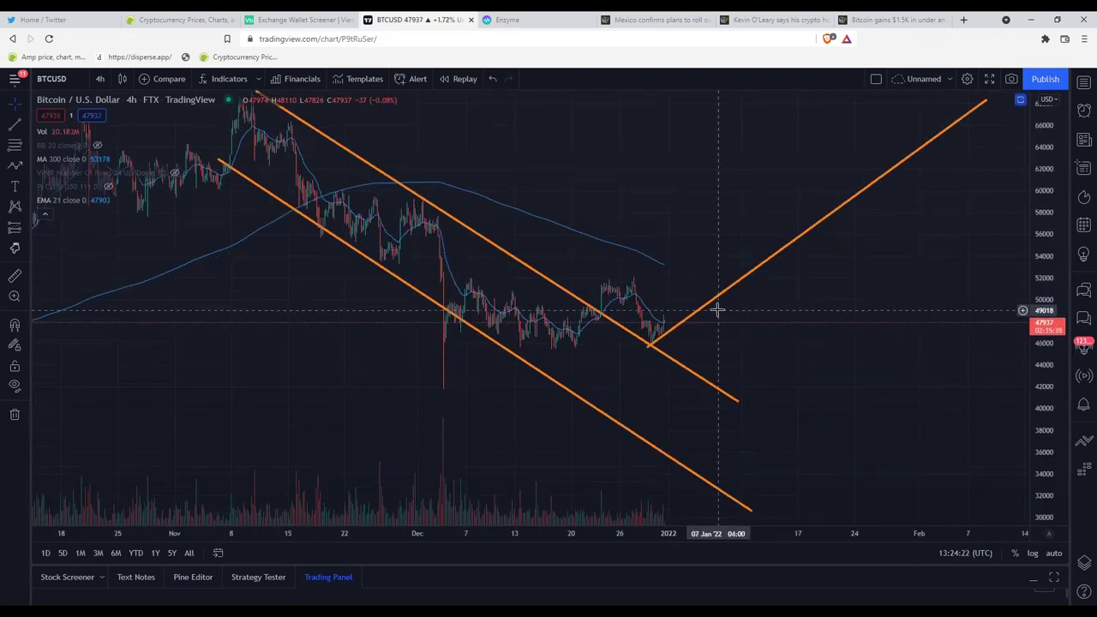
click(1020, 100)
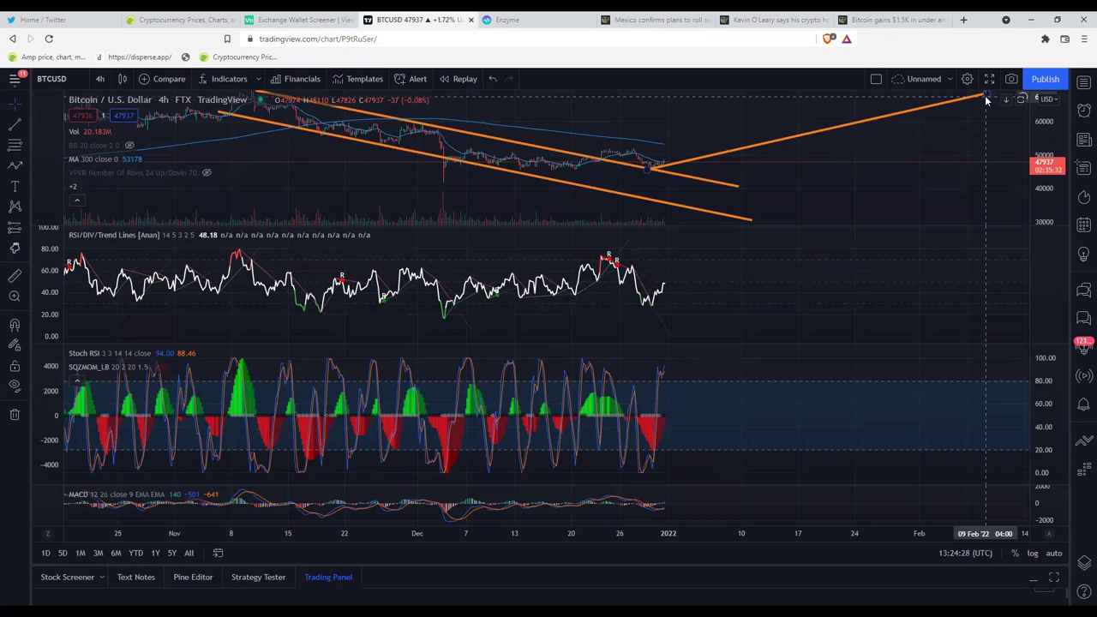
click(100, 79)
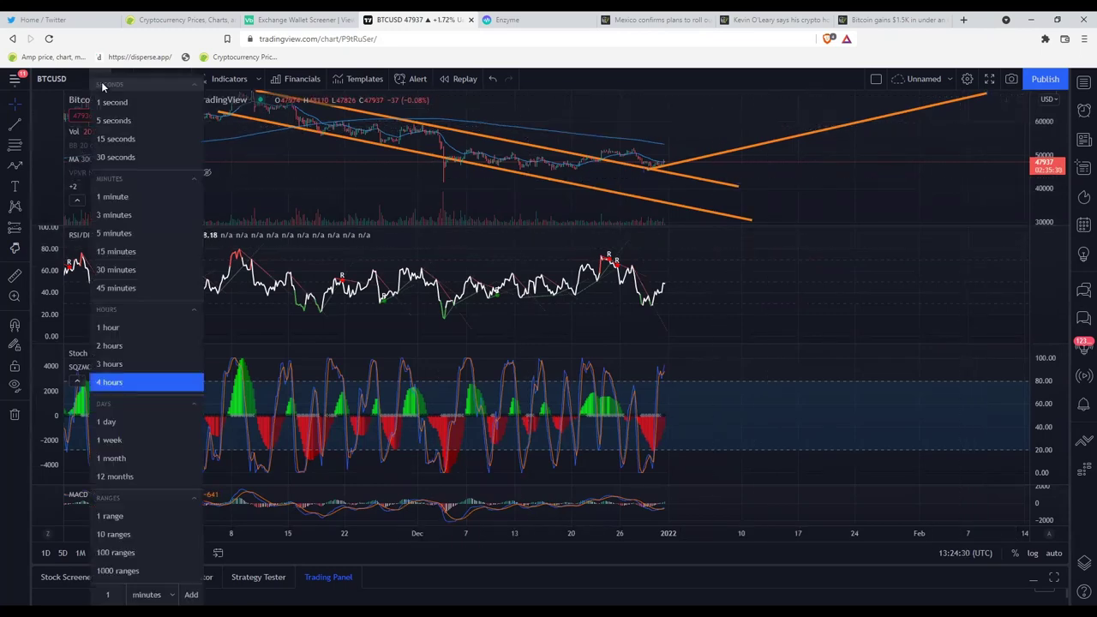
click(141, 327)
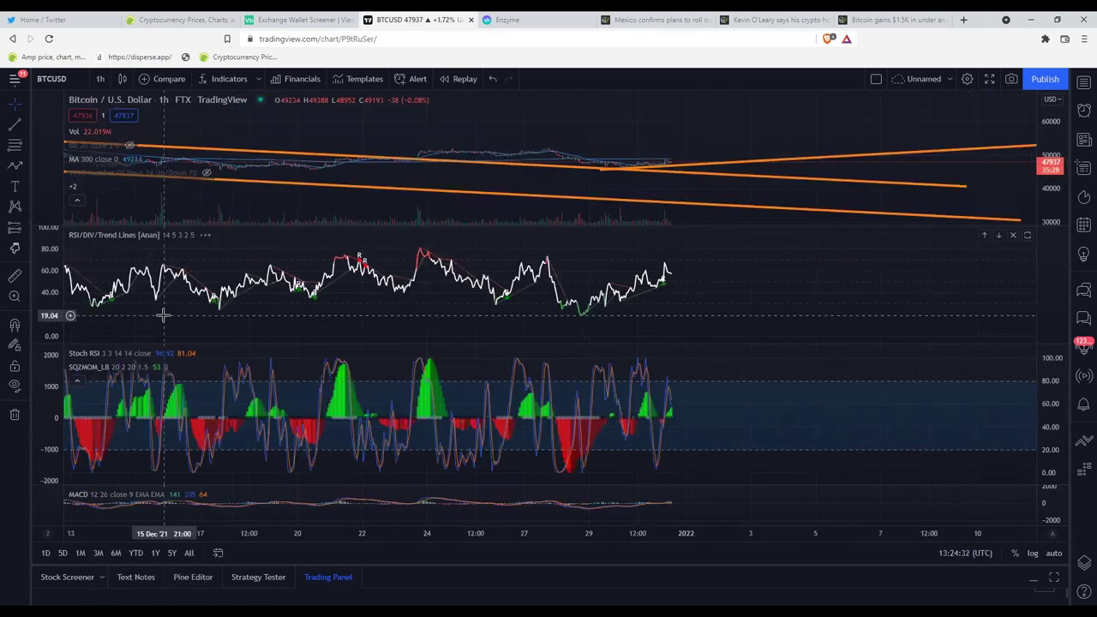
Maximize the price pane and place a horizontal line across the late-December candles at about 47900
click(1028, 99)
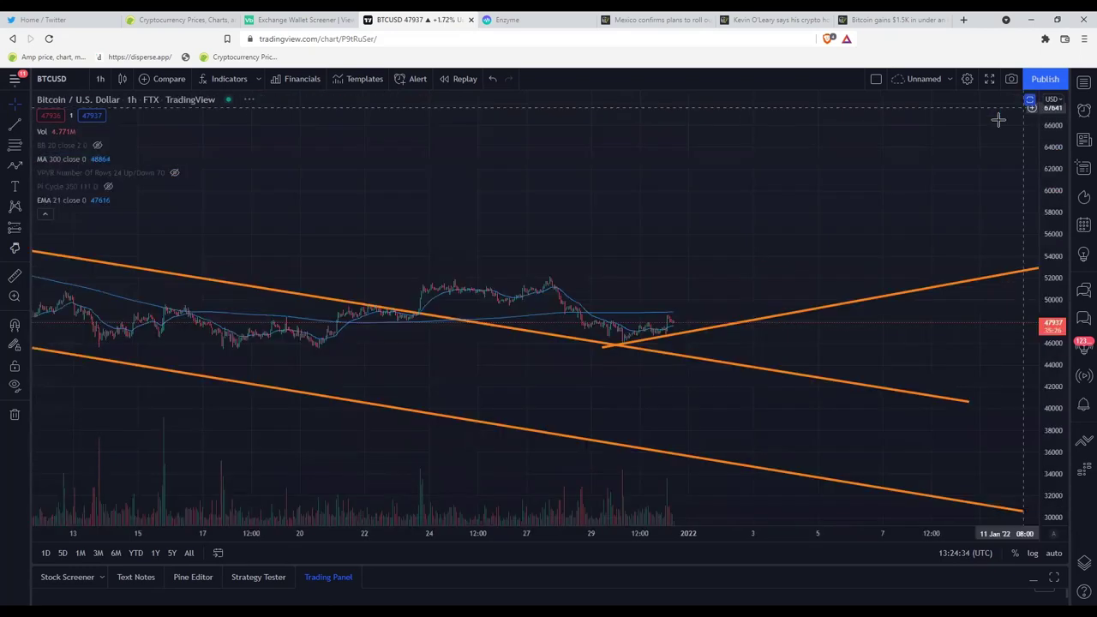
scroll(928, 228, up, 4)
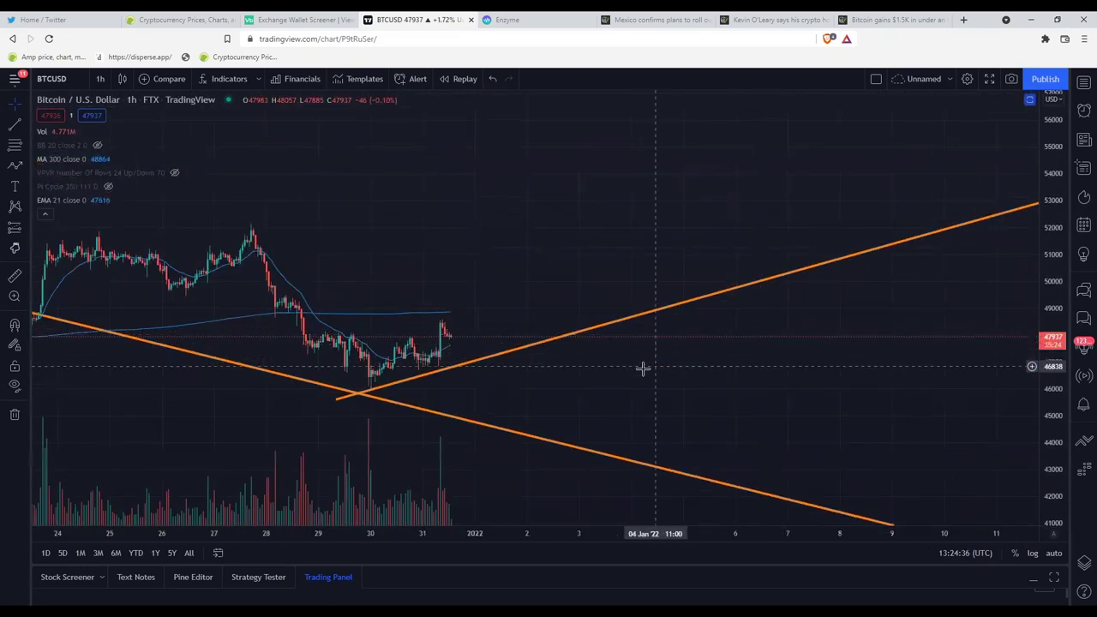
scroll(636, 371, up, 5)
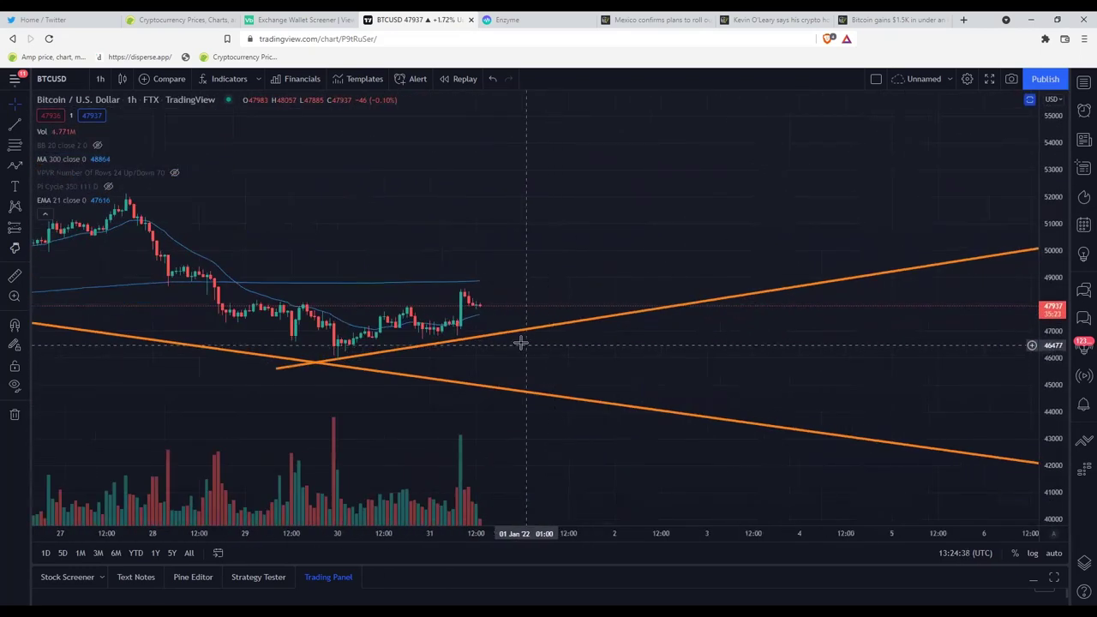
click(22, 139)
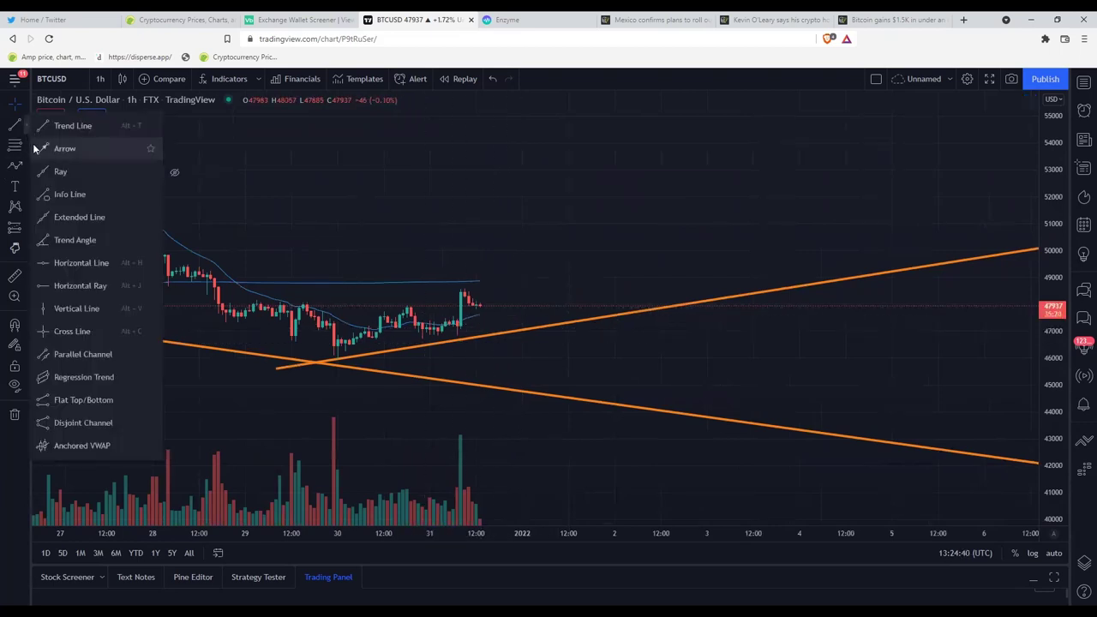
click(53, 259)
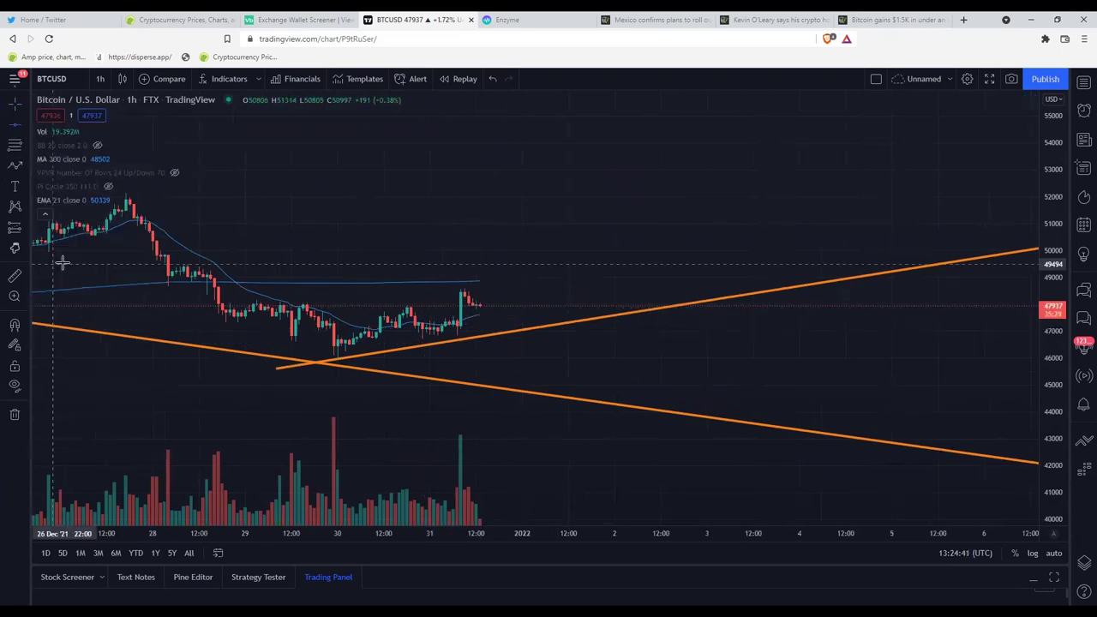
click(373, 307)
click(25, 127)
click(43, 130)
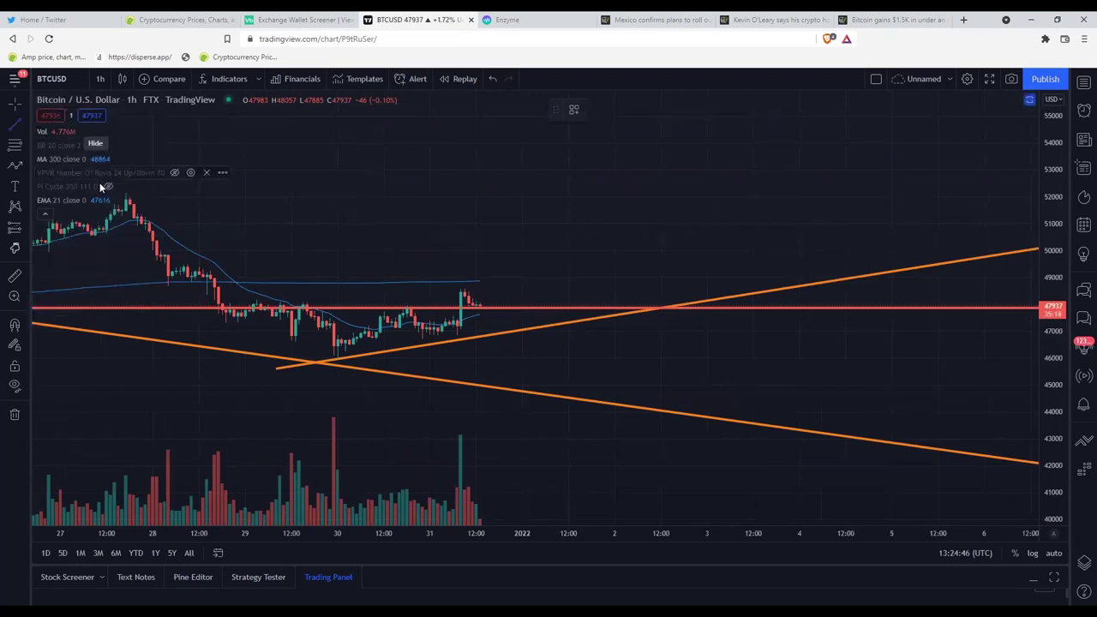
click(13, 168)
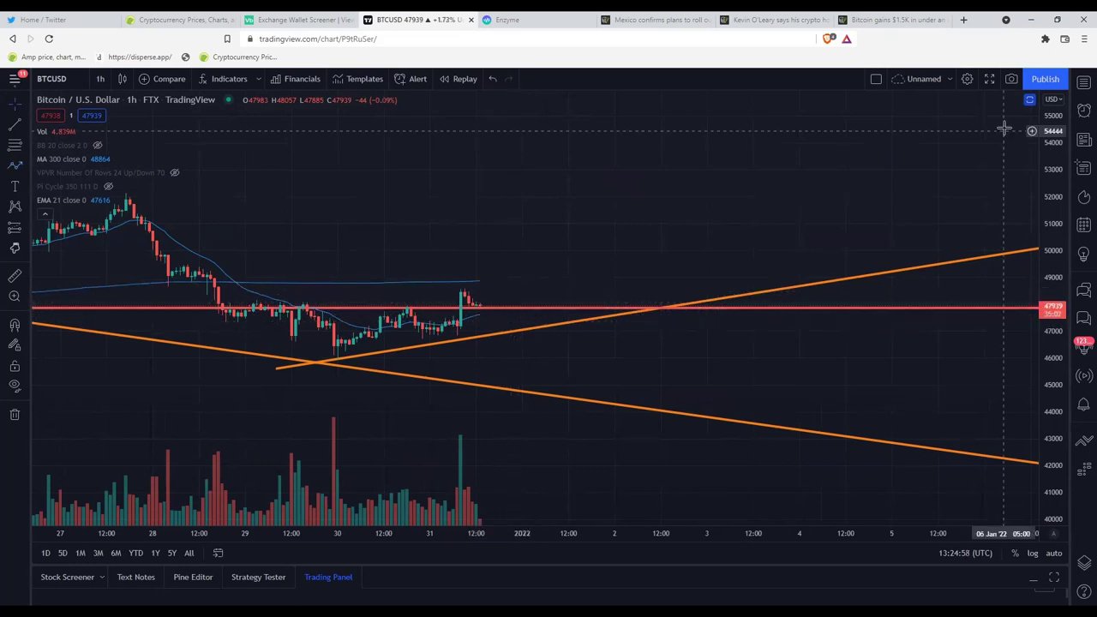
Restore the indicator panes and draw a rising trend line under the RSI from about 9.6 on 28 Dec '21 to about 58.8 on 1 Jan '22
click(1029, 99)
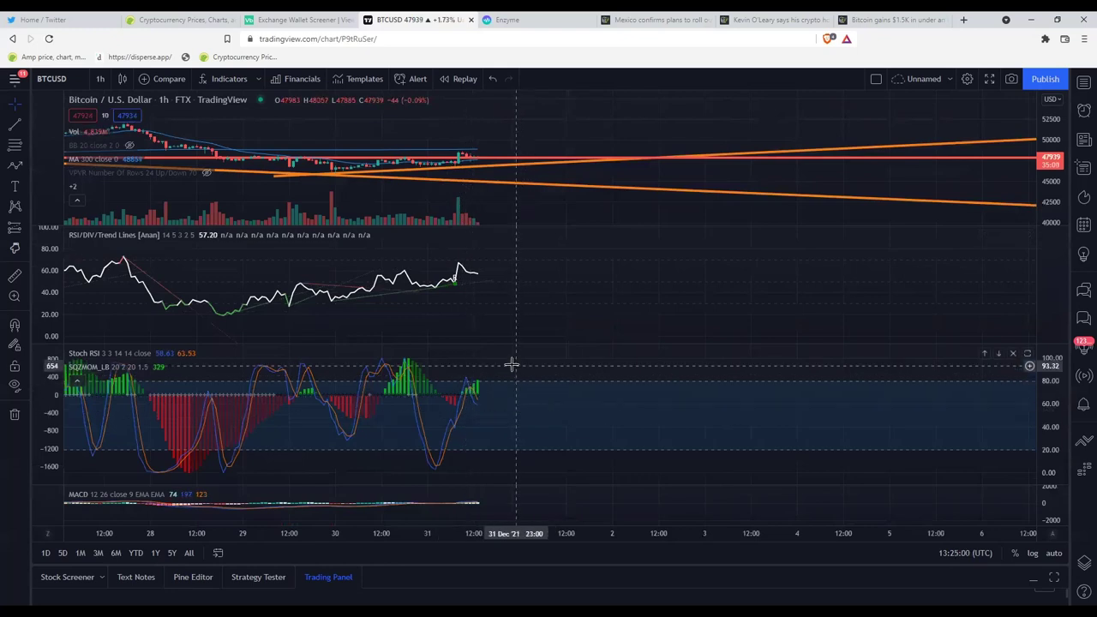
click(15, 122)
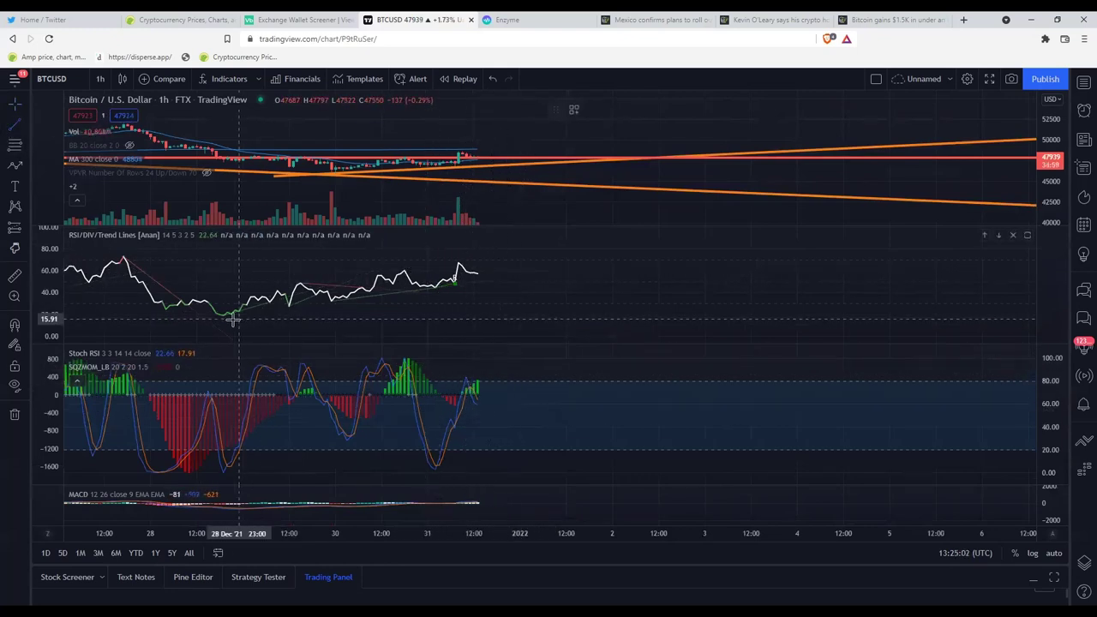
click(207, 326)
click(543, 272)
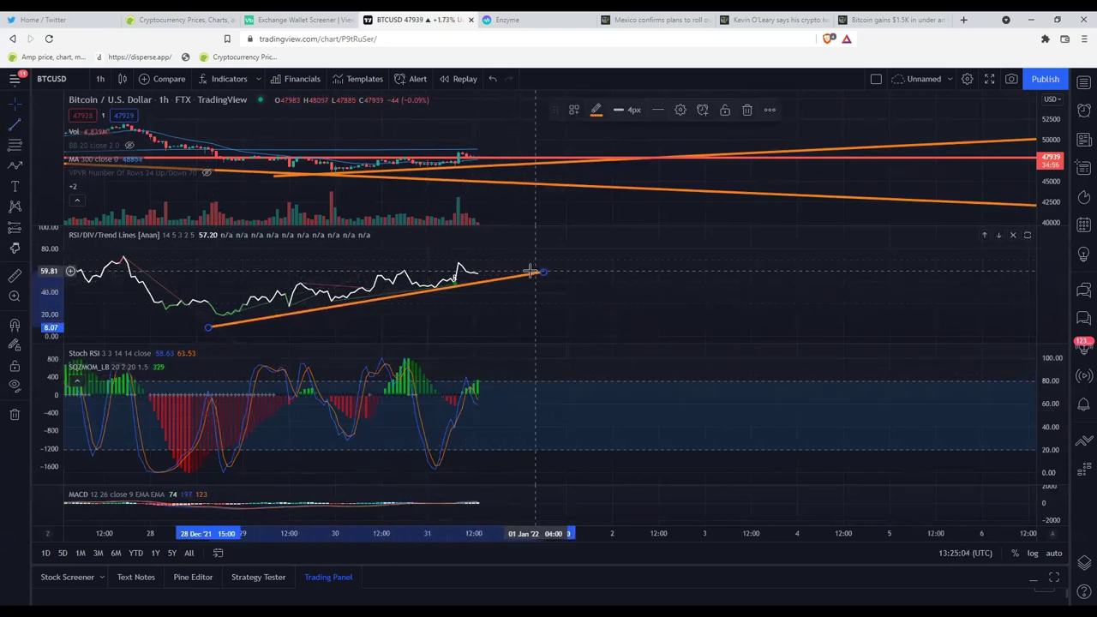
drag(207, 327, 201, 325)
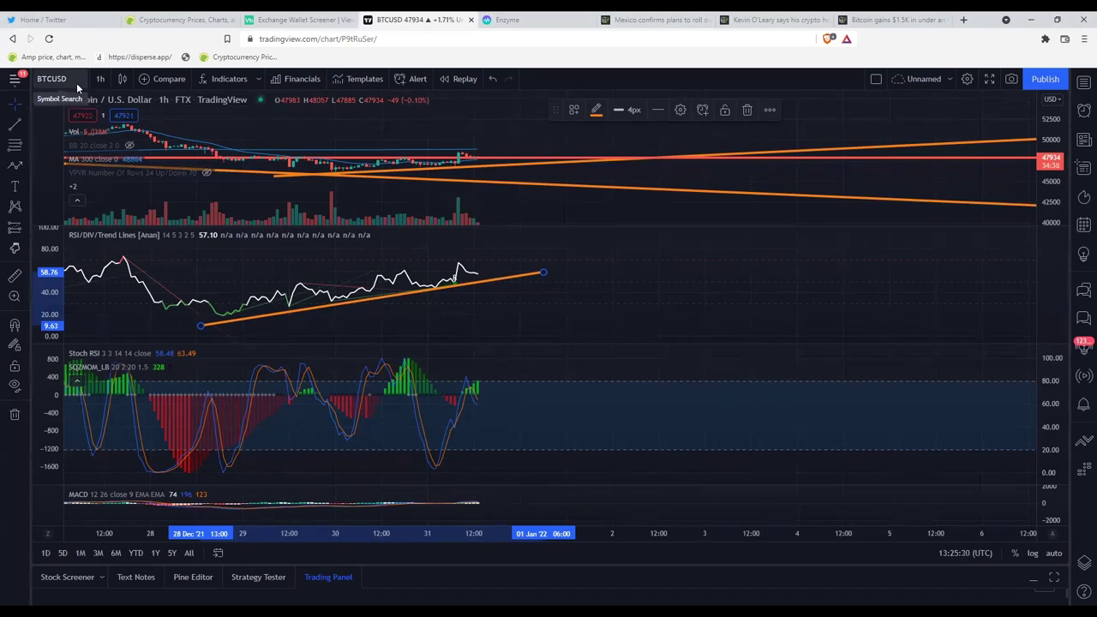
Switch the chart to the 1-month interval and maximize the price pane
click(99, 78)
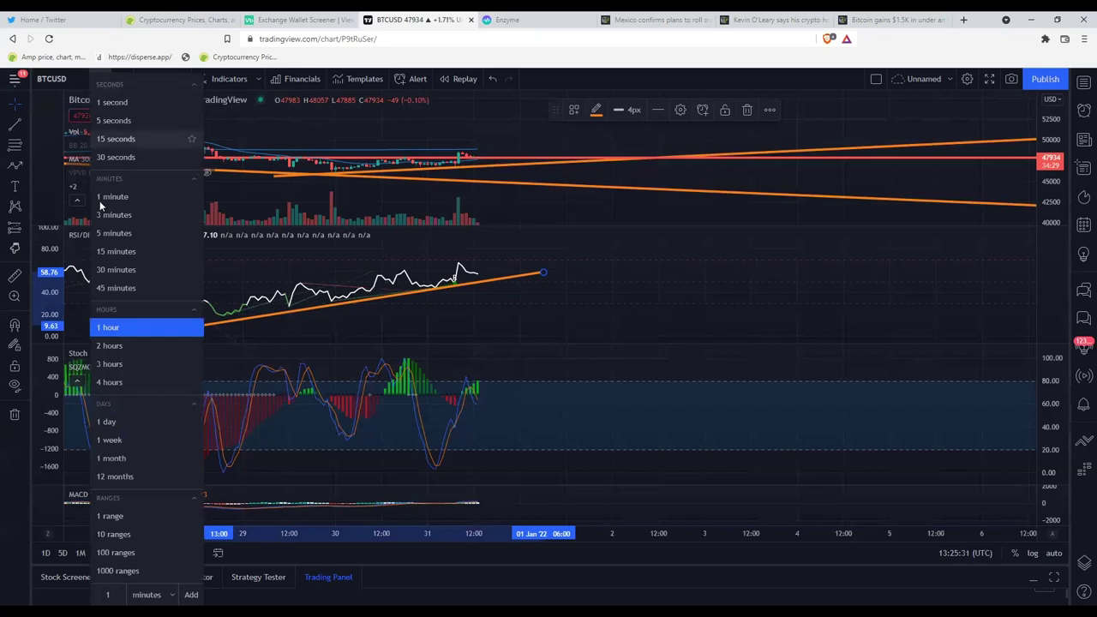
click(132, 459)
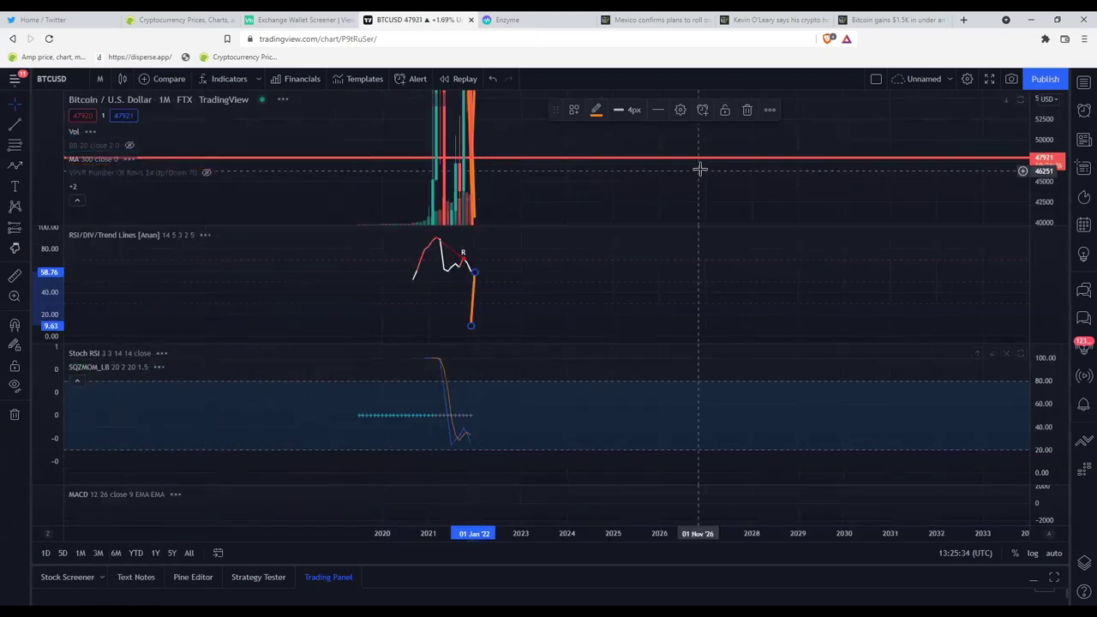
click(1019, 101)
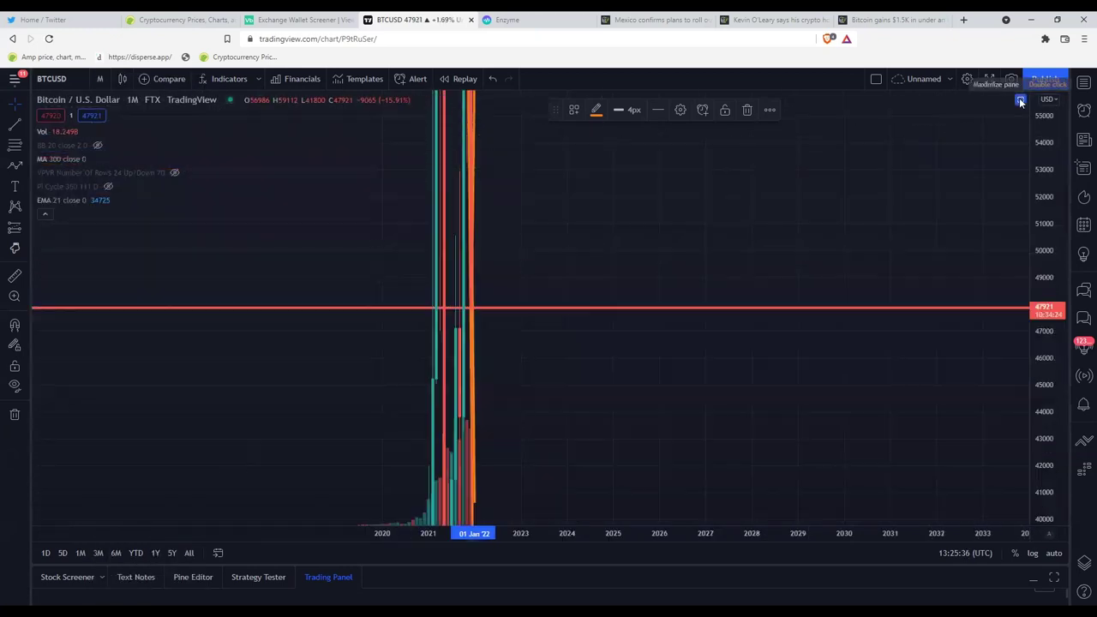
Examine the 2021 monthly candles against the horizontal line, the descending channel and the projected upward line
scroll(266, 386, up, 3)
drag(254, 370, 636, 426)
scroll(636, 426, up, 3)
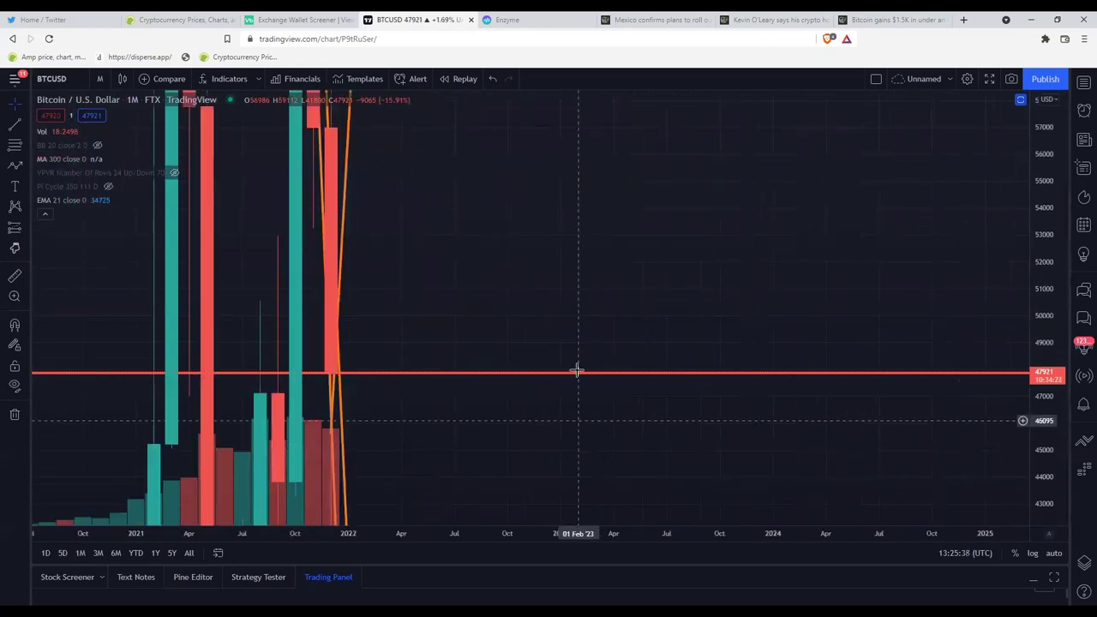
drag(560, 284, 553, 419)
scroll(712, 406, up, 3)
drag(1043, 321, 854, 181)
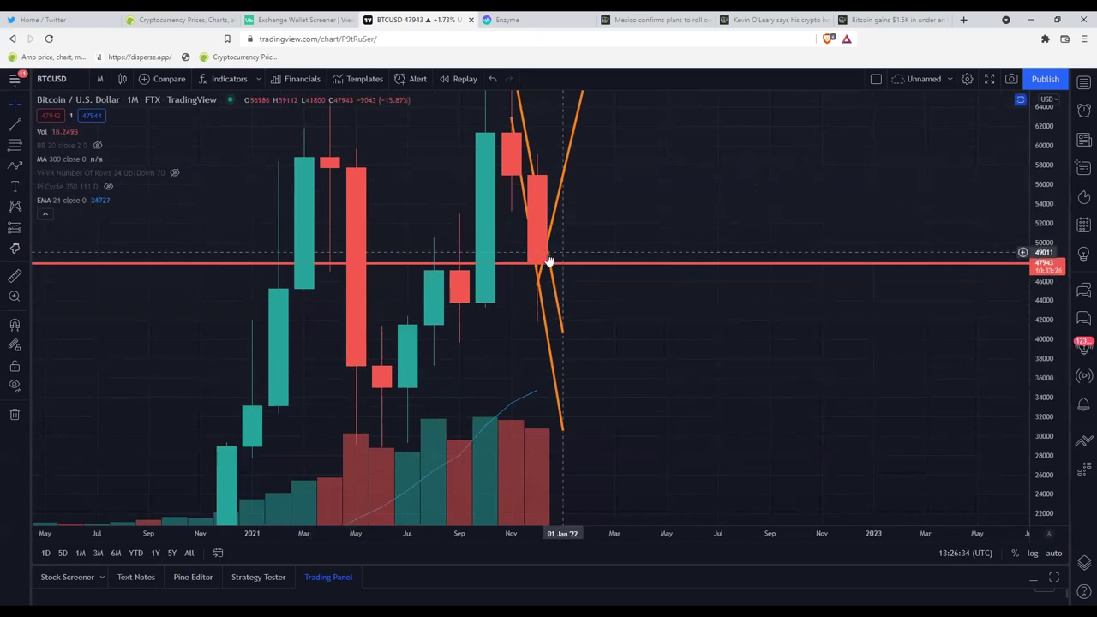
right_click(616, 183)
drag(568, 226, 534, 282)
drag(1061, 175, 1041, 257)
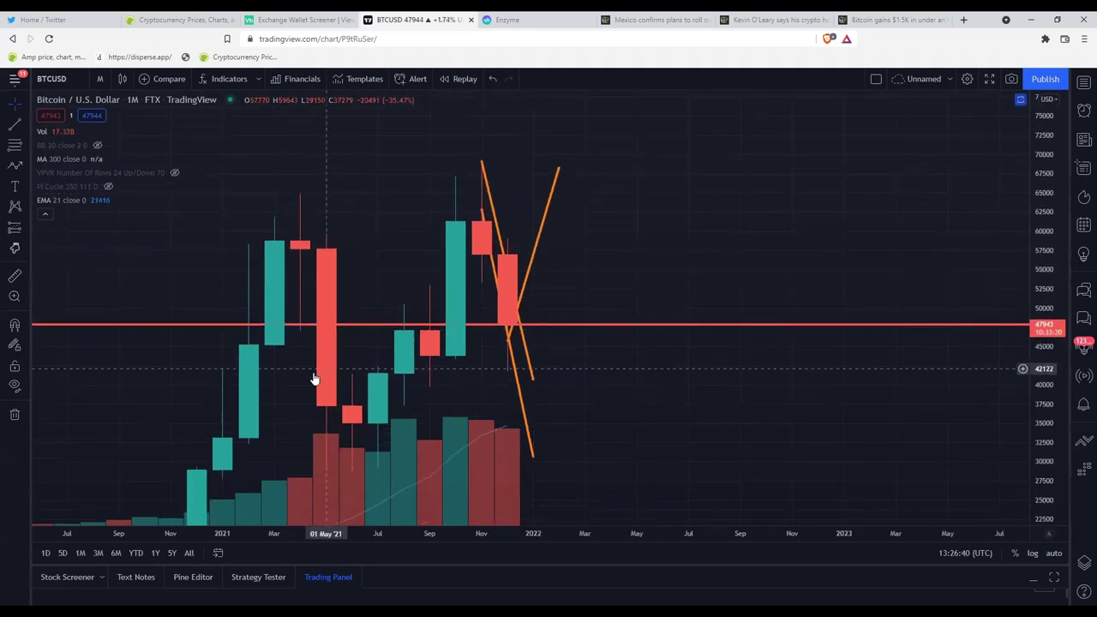